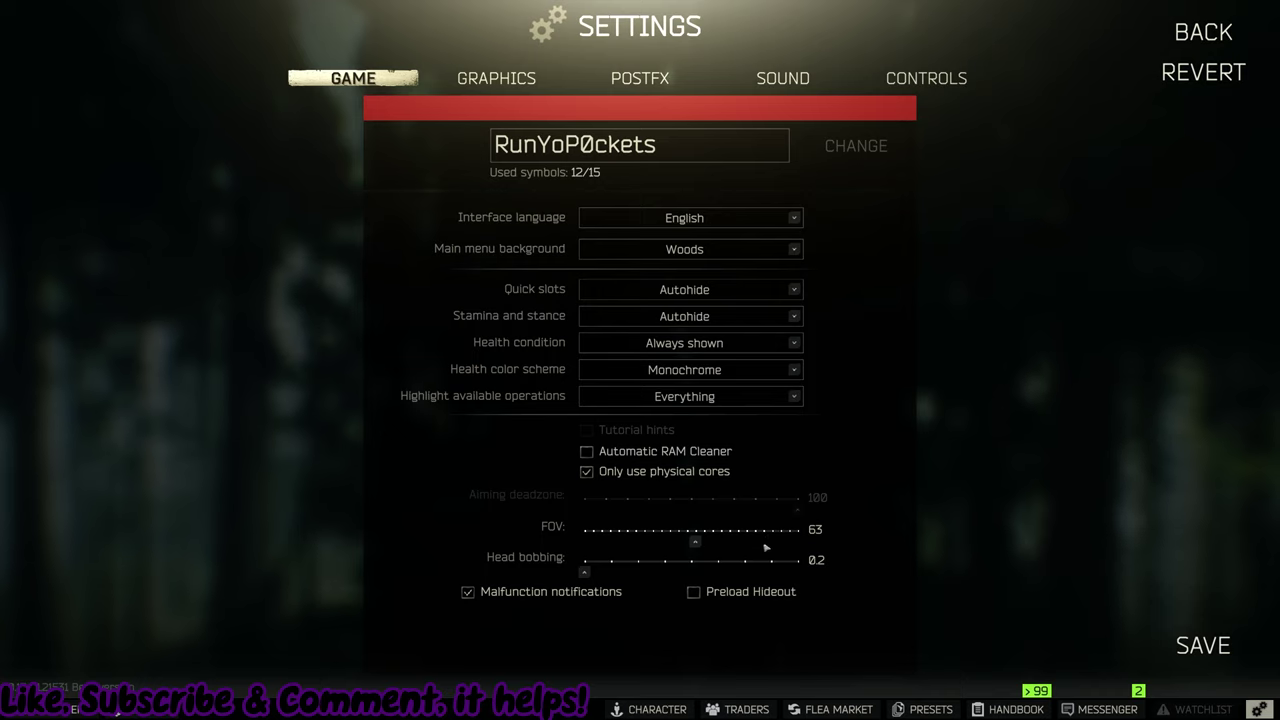
# Step: Raise the FOV in the game settings and keep the graphics screen mode set to Borderless
pyautogui.moveTo(697, 541); pyautogui.dragTo(804, 555)
pyautogui.click(497, 78)
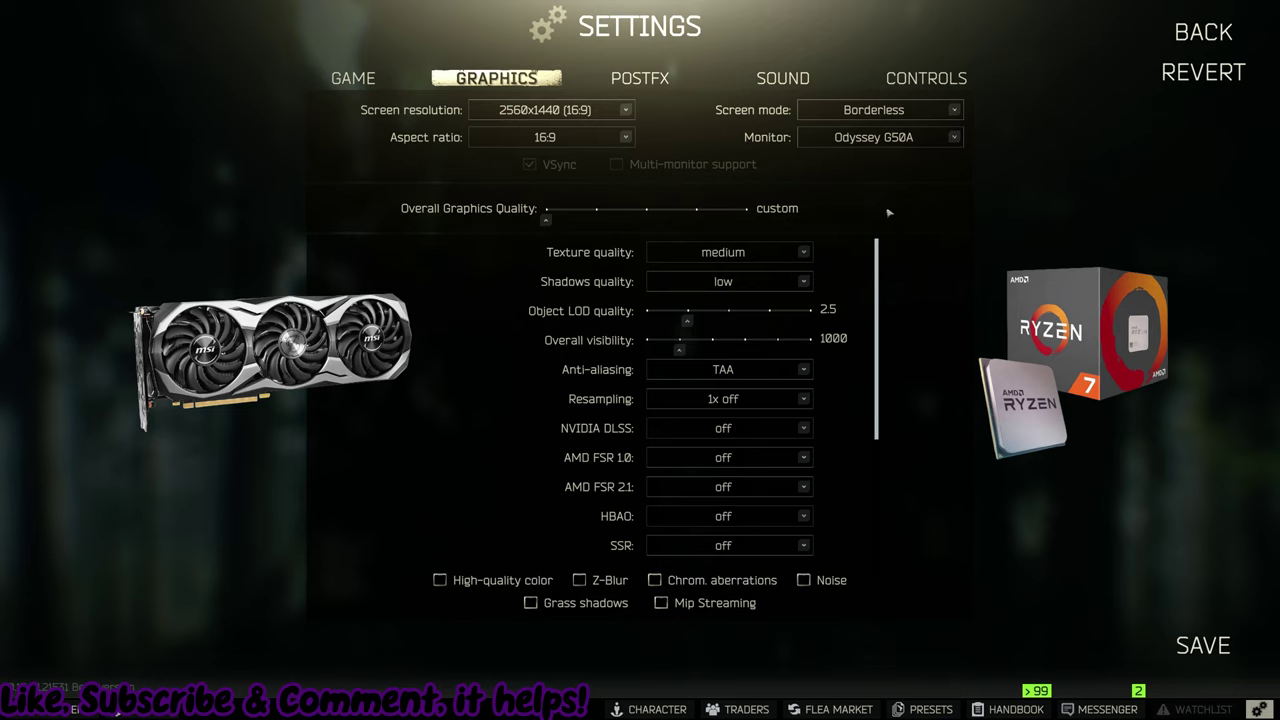
pyautogui.click(955, 111)
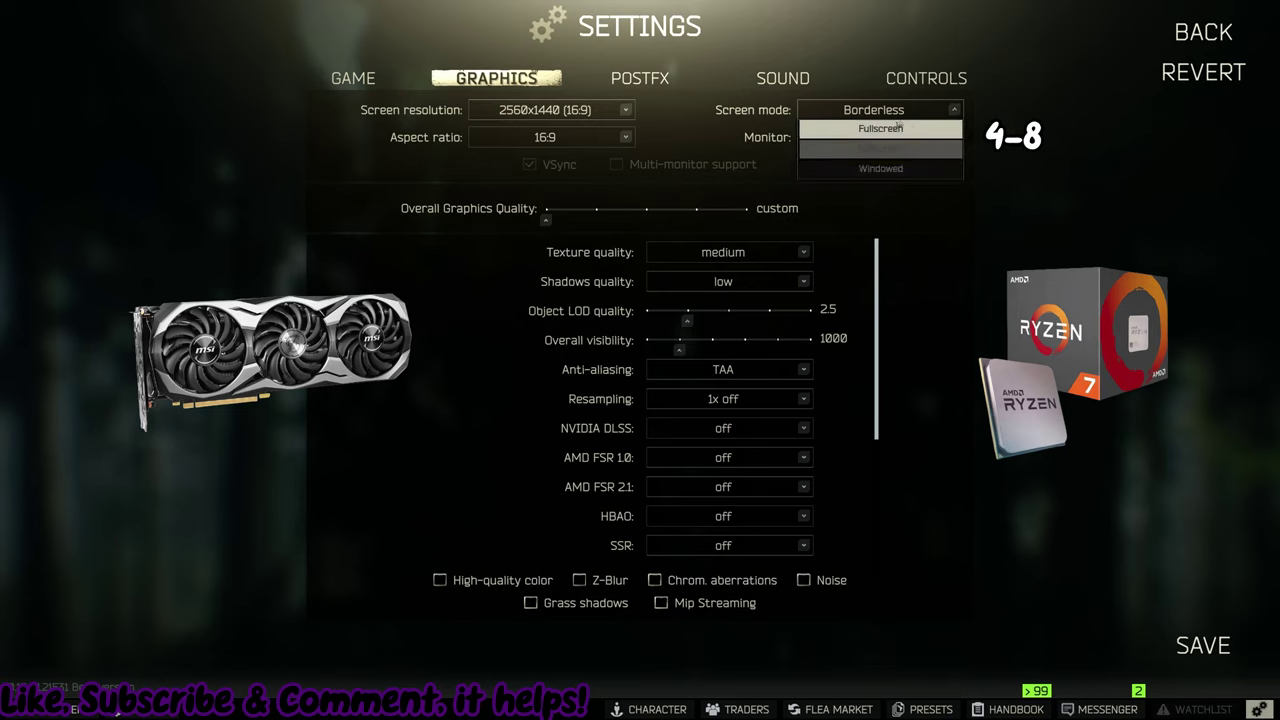
pyautogui.click(945, 147)
# Step: Review the texture quality options without changing them, and keep anti-aliasing set to TAA
pyautogui.click(775, 254)
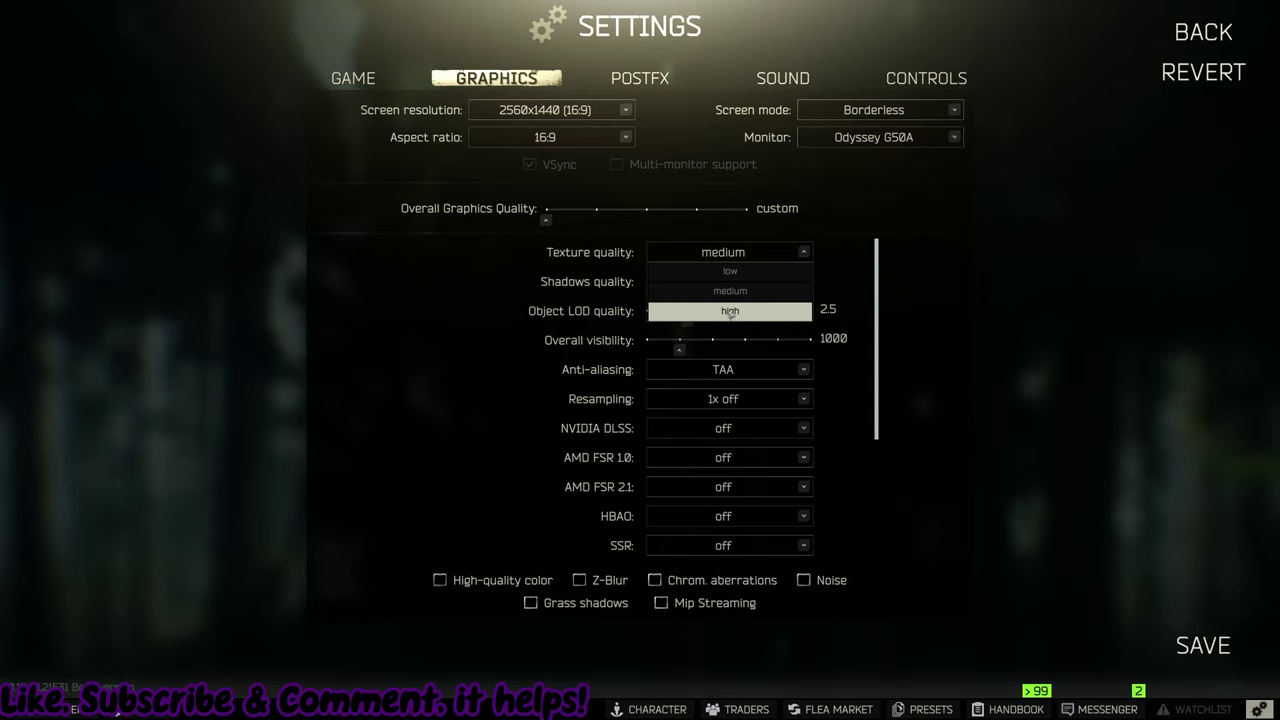
pyautogui.click(754, 254)
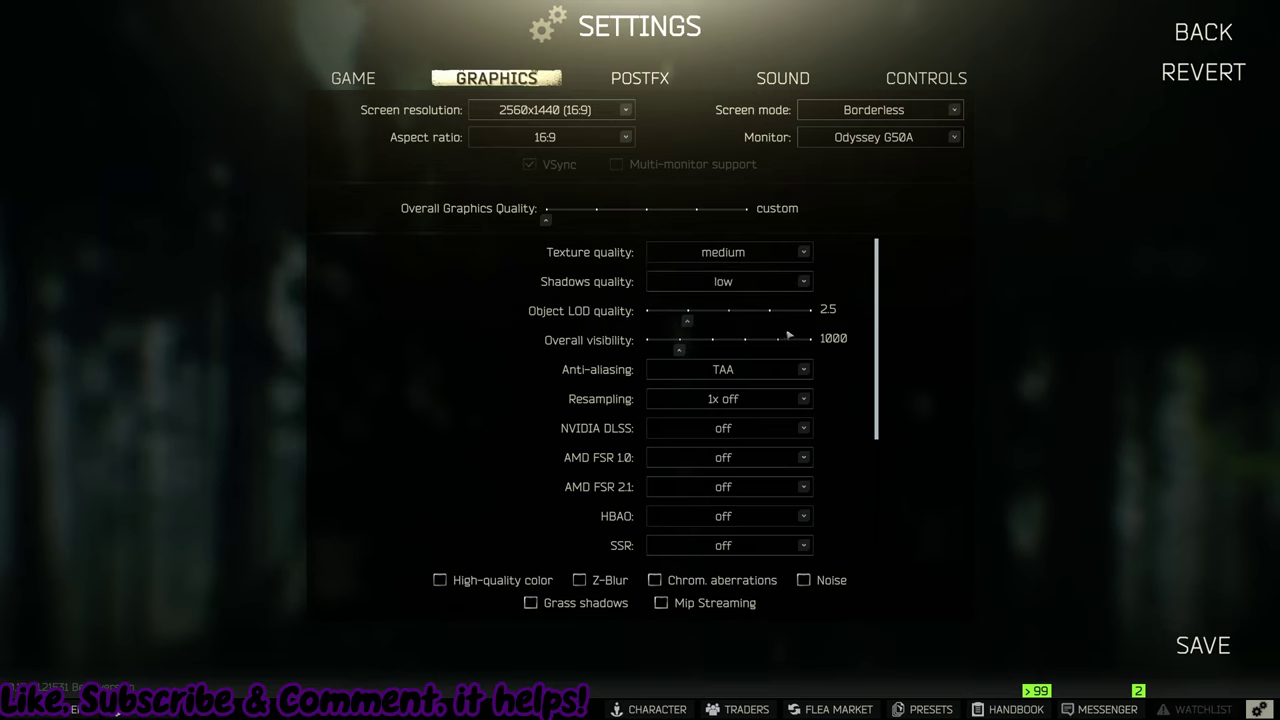
pyautogui.click(759, 371)
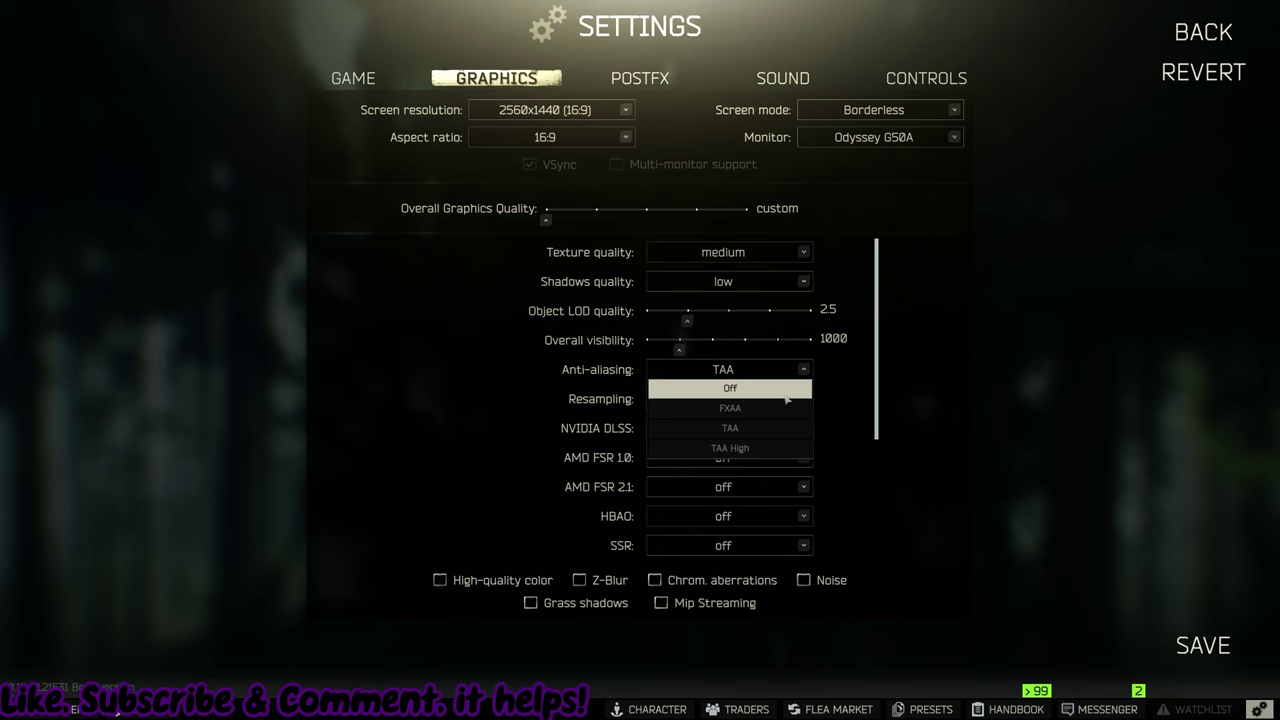
pyautogui.click(732, 419)
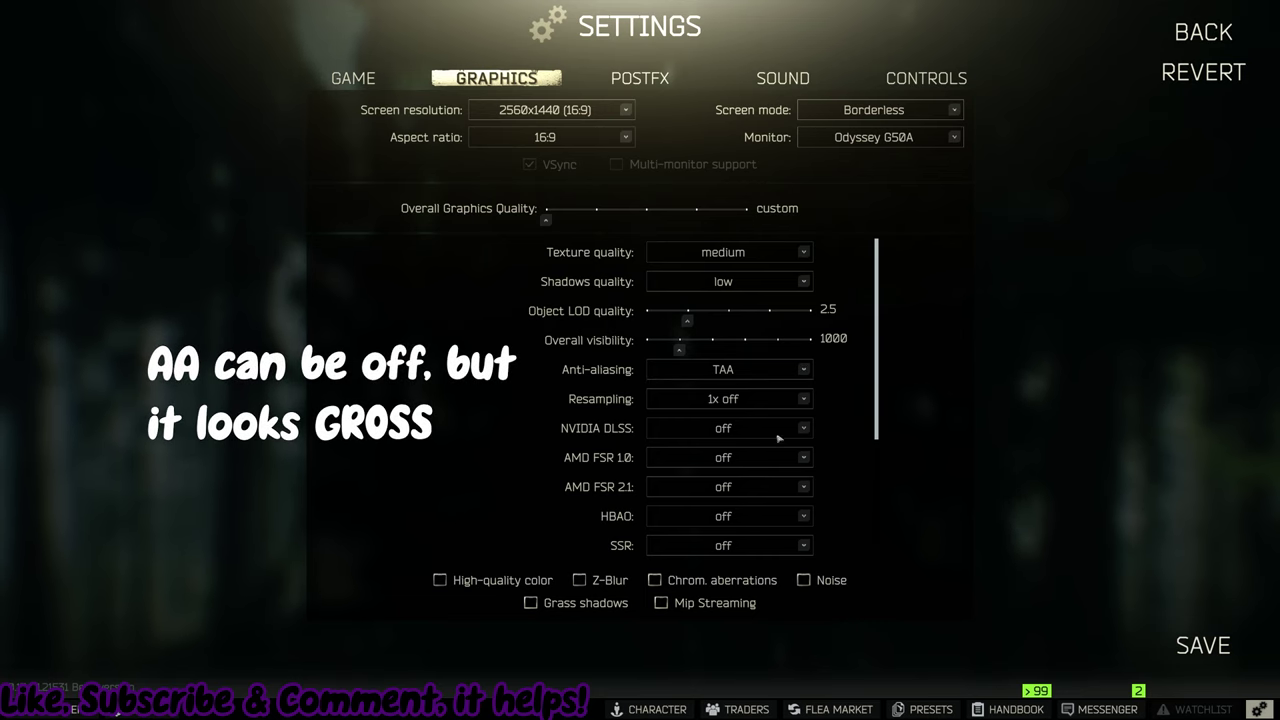
# Step: Review the quality options offered for AMD FSR 1.0 and AMD FSR 2.1, leaving both off
pyautogui.scroll(-3, 778, 440)
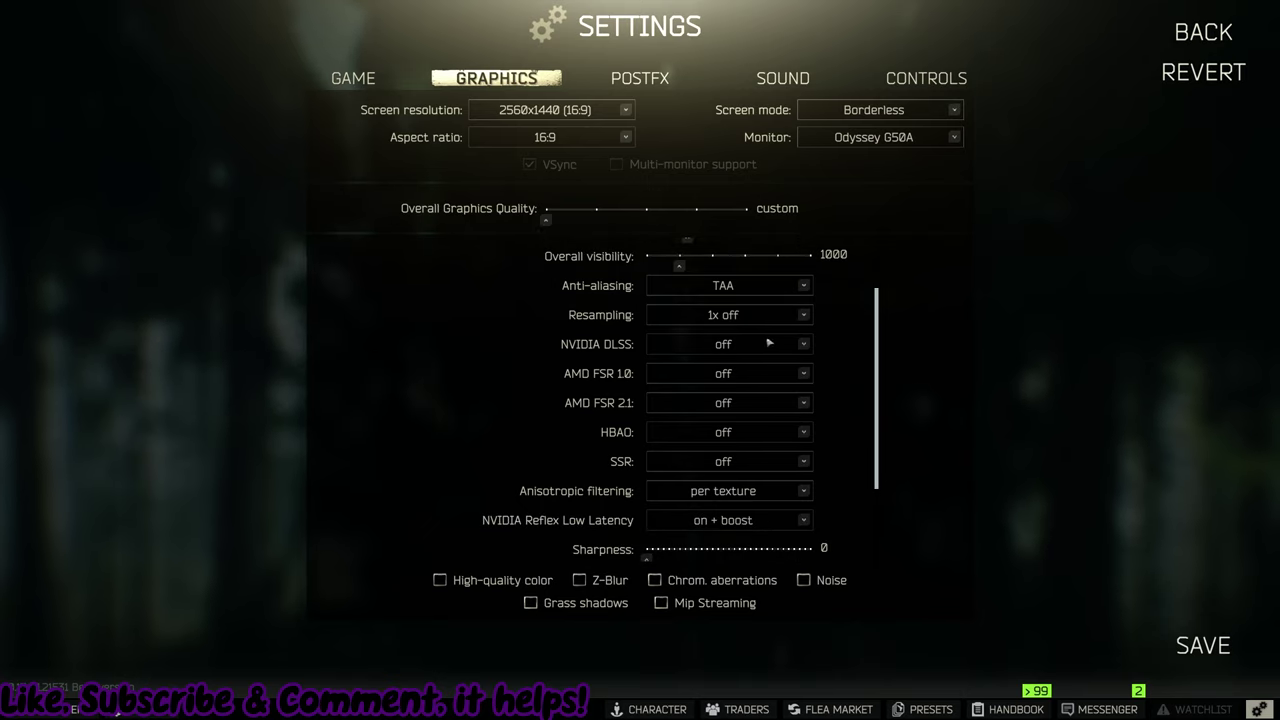
pyautogui.click(744, 401)
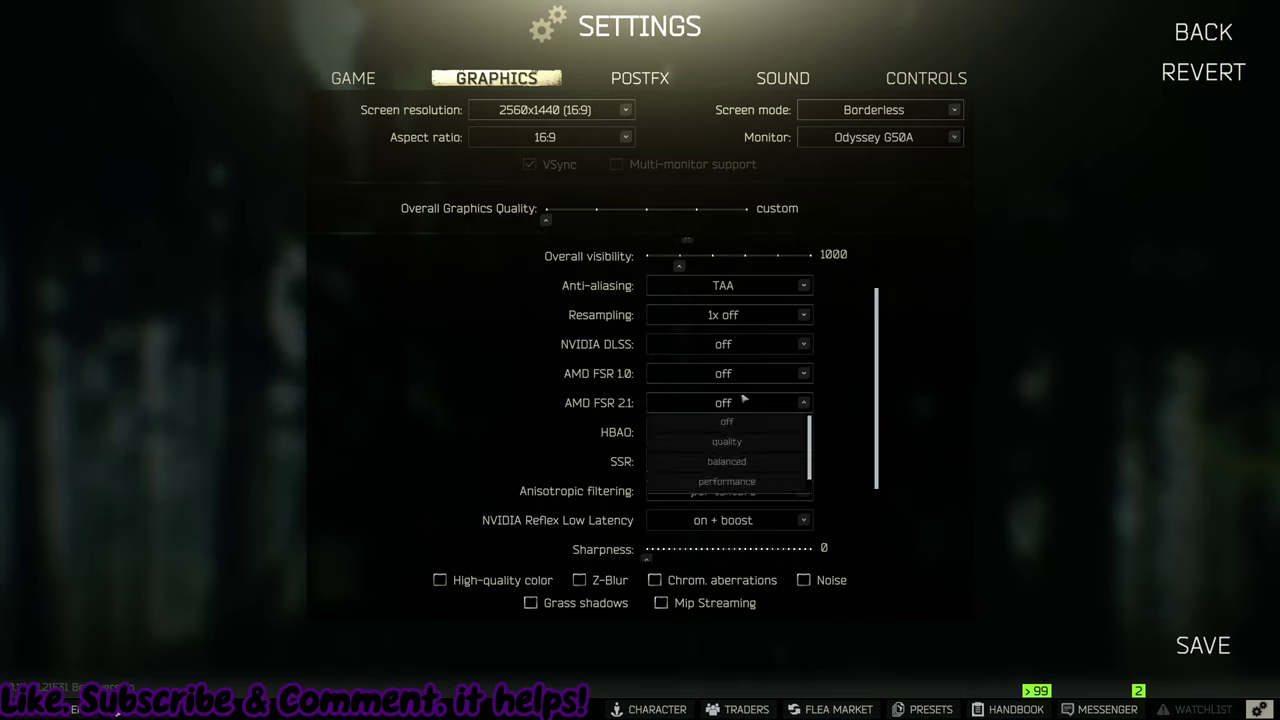
pyautogui.click(745, 402)
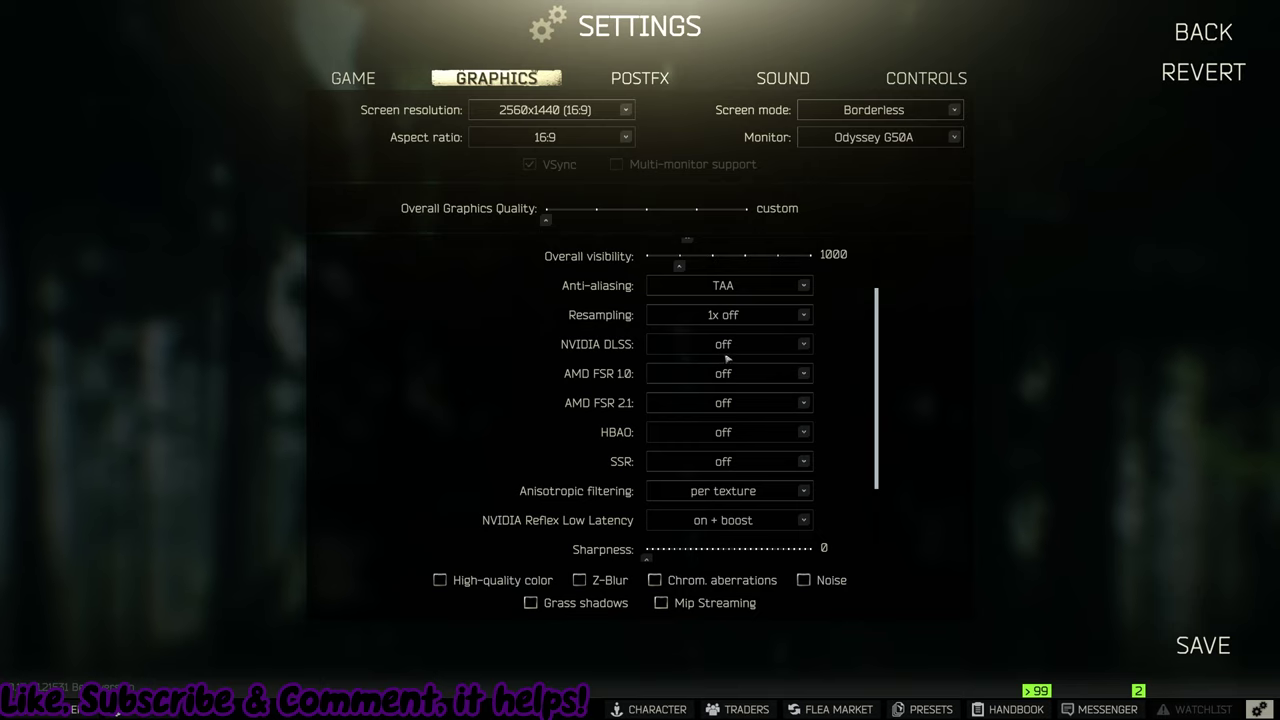
pyautogui.click(759, 382)
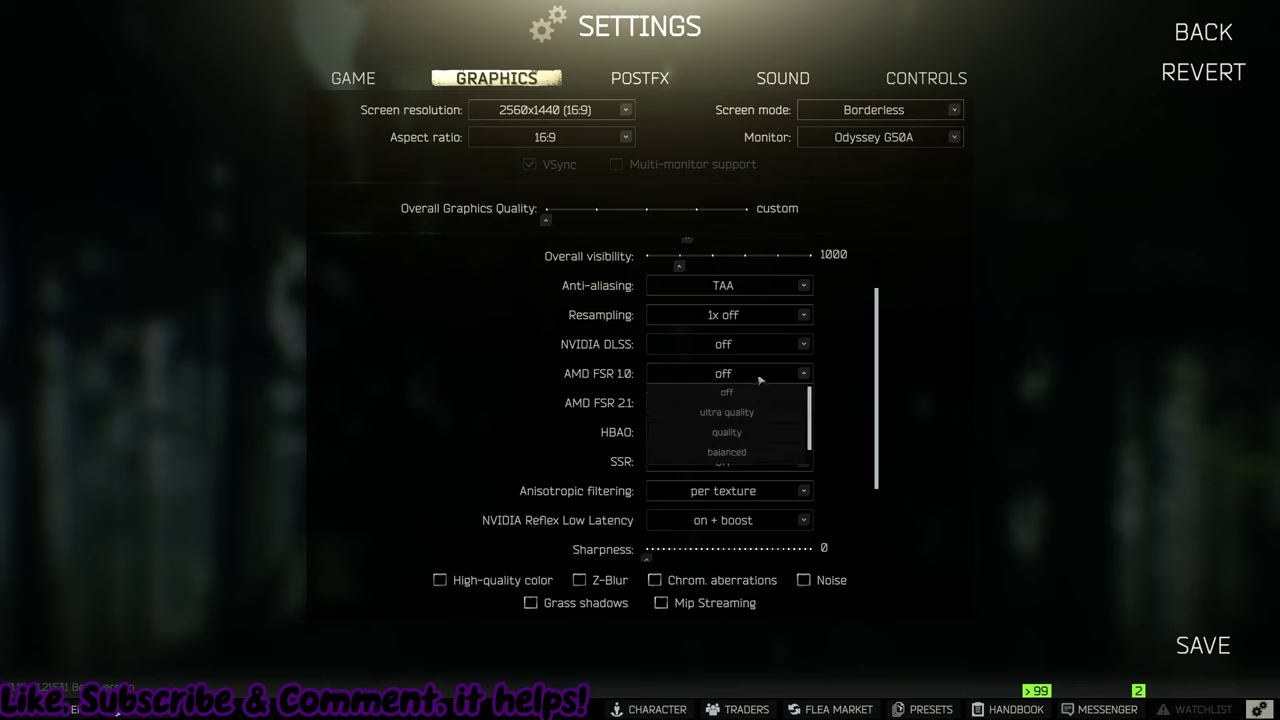
pyautogui.click(759, 380)
pyautogui.click(747, 400)
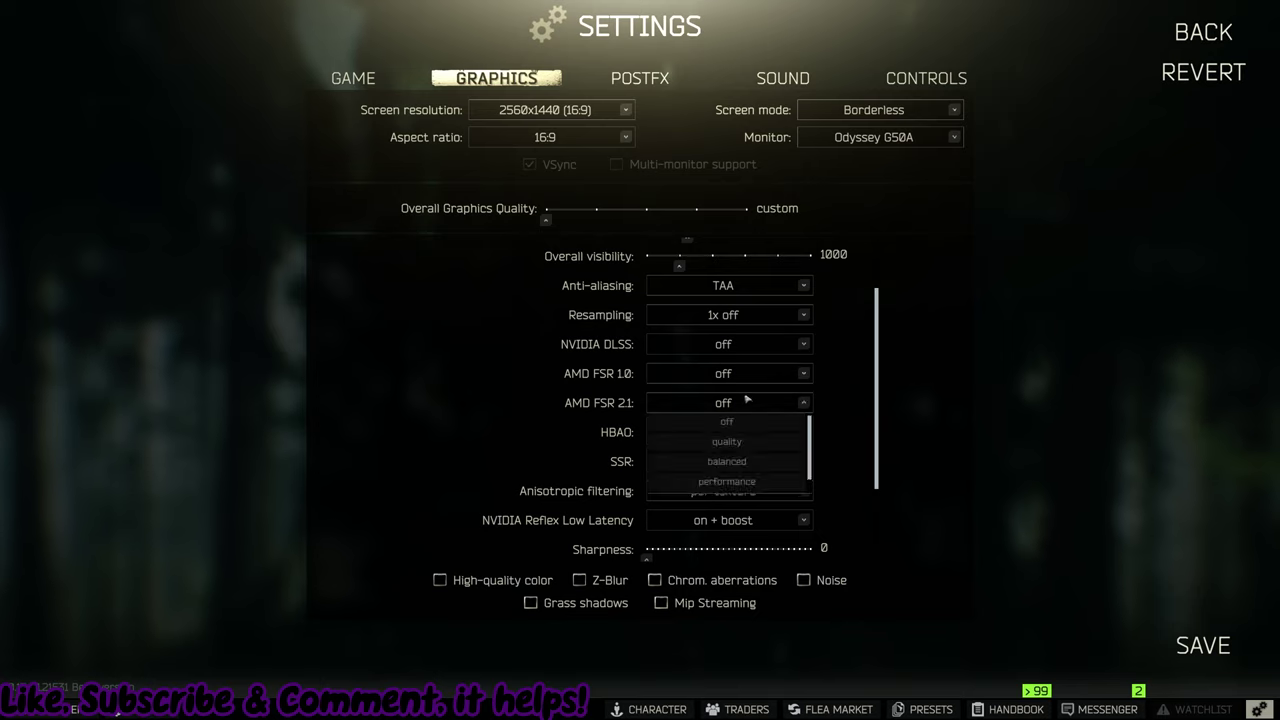
pyautogui.click(738, 404)
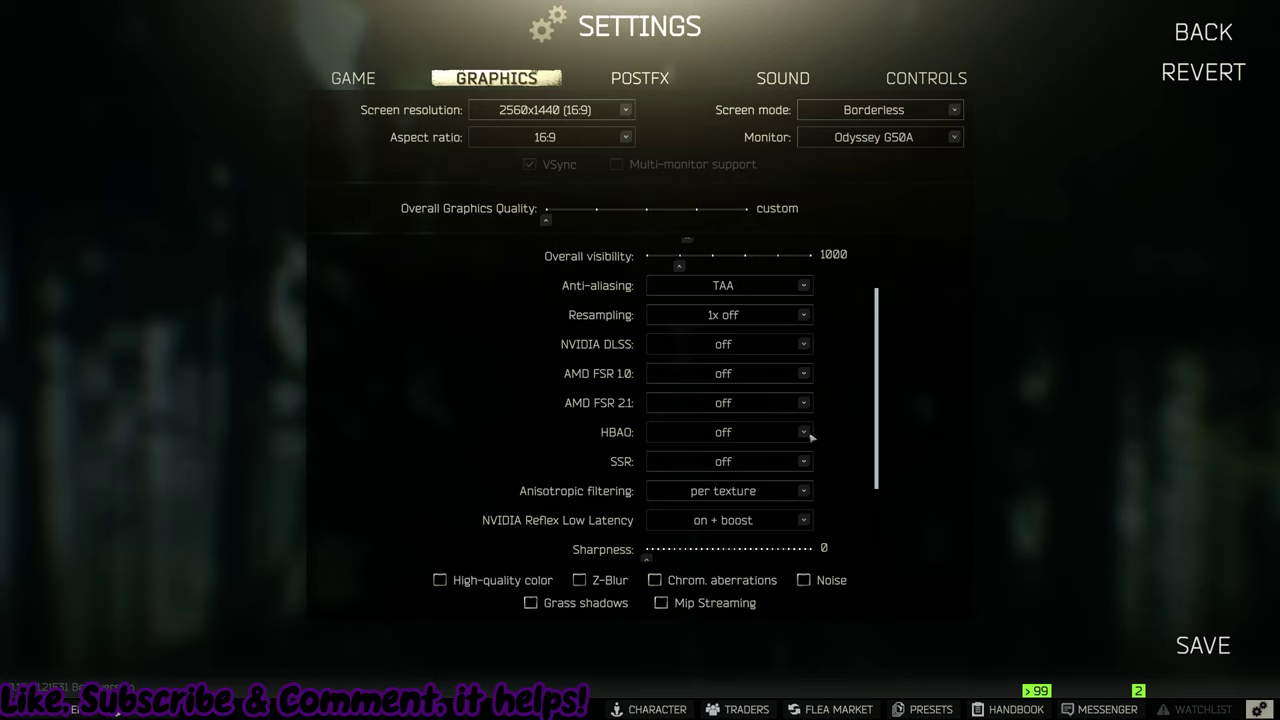
# Step: Look through the HBAO quality options and leave HBAO off
pyautogui.click(809, 434)
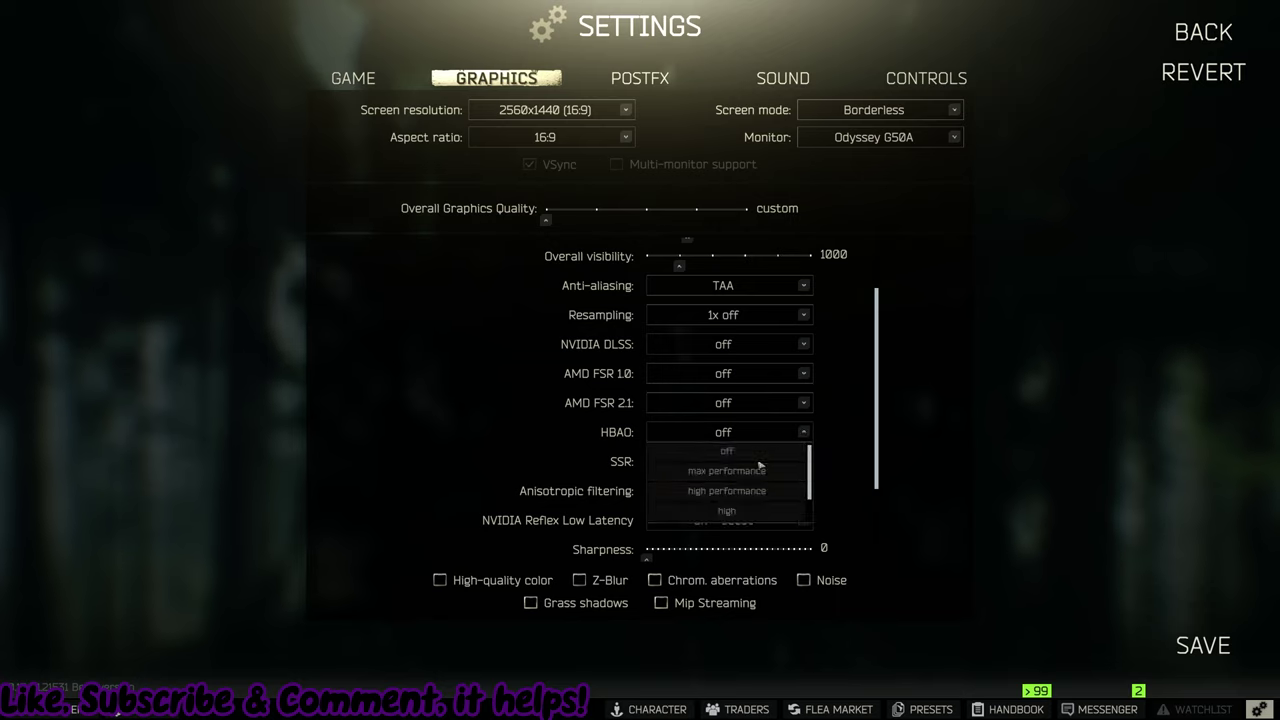
pyautogui.scroll(-2, 784, 462)
pyautogui.scroll(2, 784, 462)
pyautogui.click(784, 460)
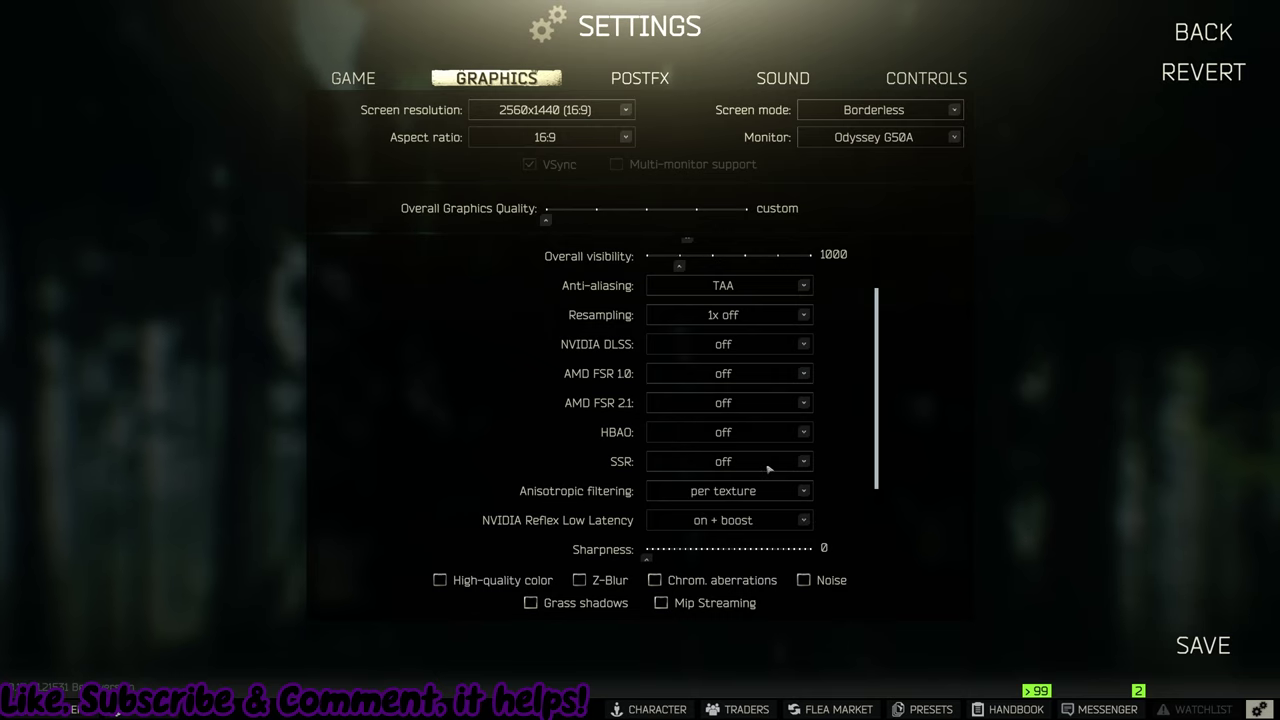
# Step: Set anisotropic filtering to per texture in the graphics settings
pyautogui.scroll(-3, 771, 457)
pyautogui.click(767, 376)
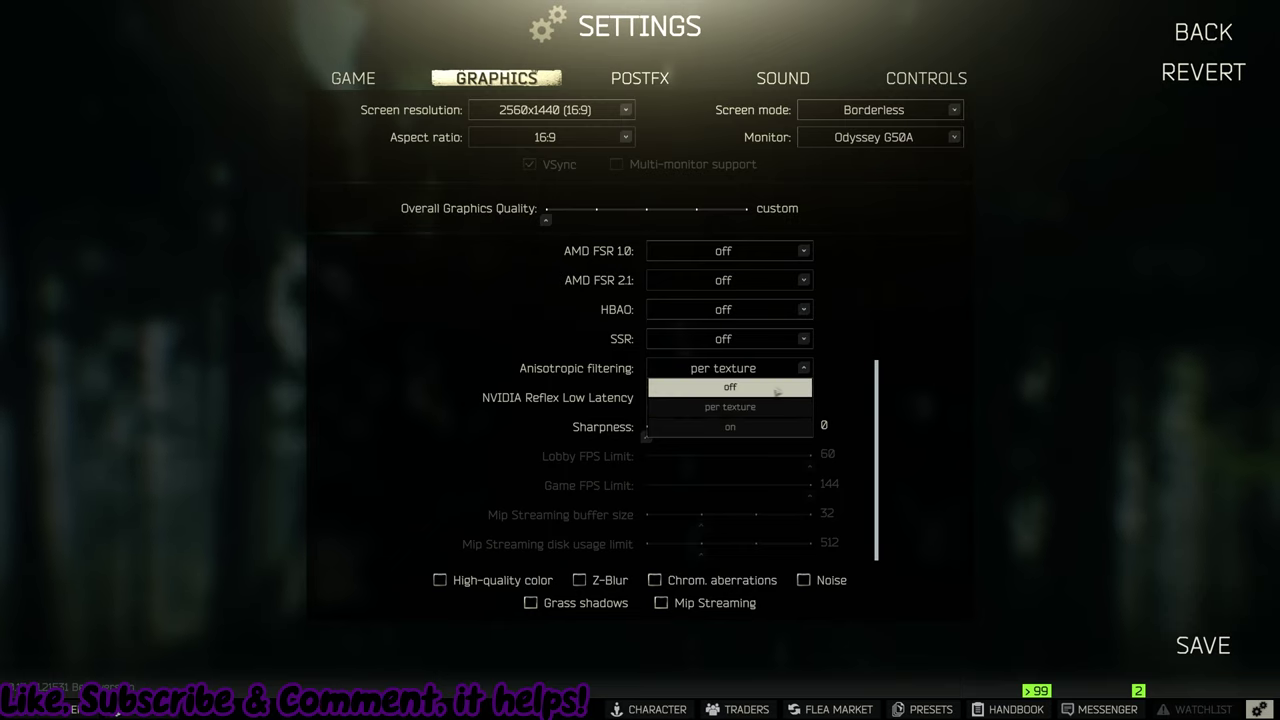
pyautogui.click(730, 407)
# Step: Try NVIDIA Reflex Low Latency off, and set it to on + boost
pyautogui.click(740, 397)
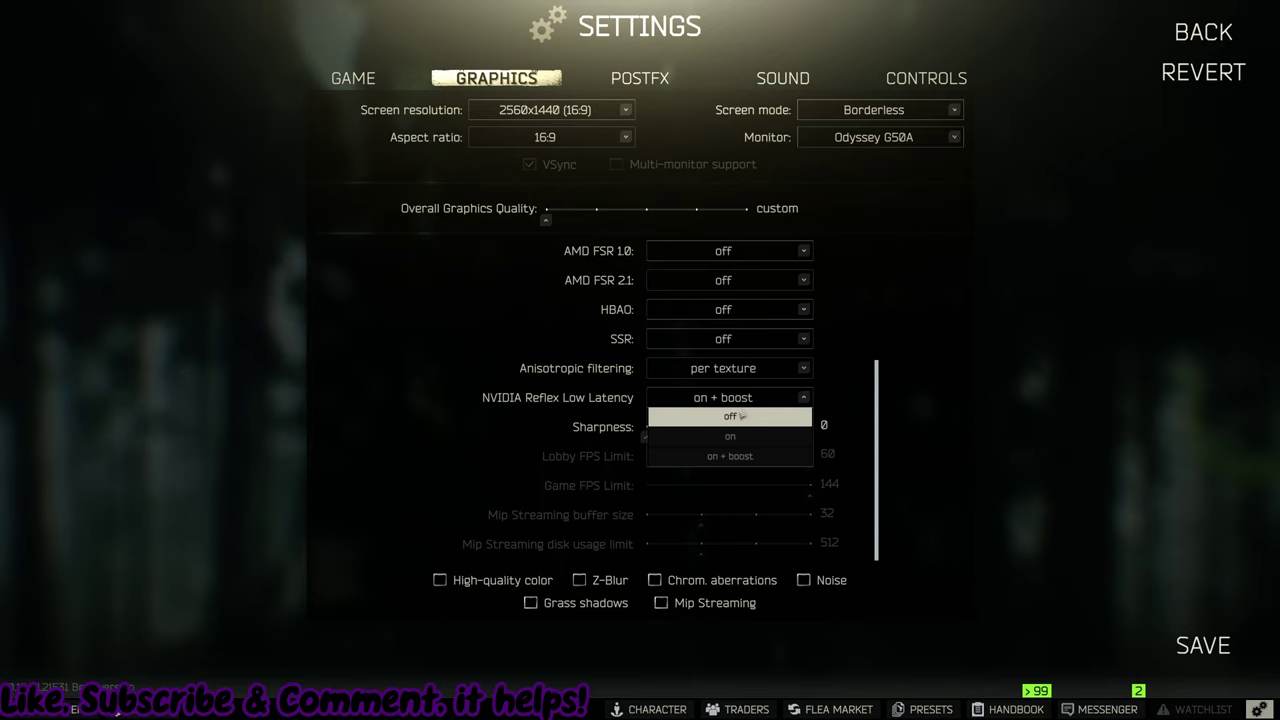
pyautogui.click(740, 417)
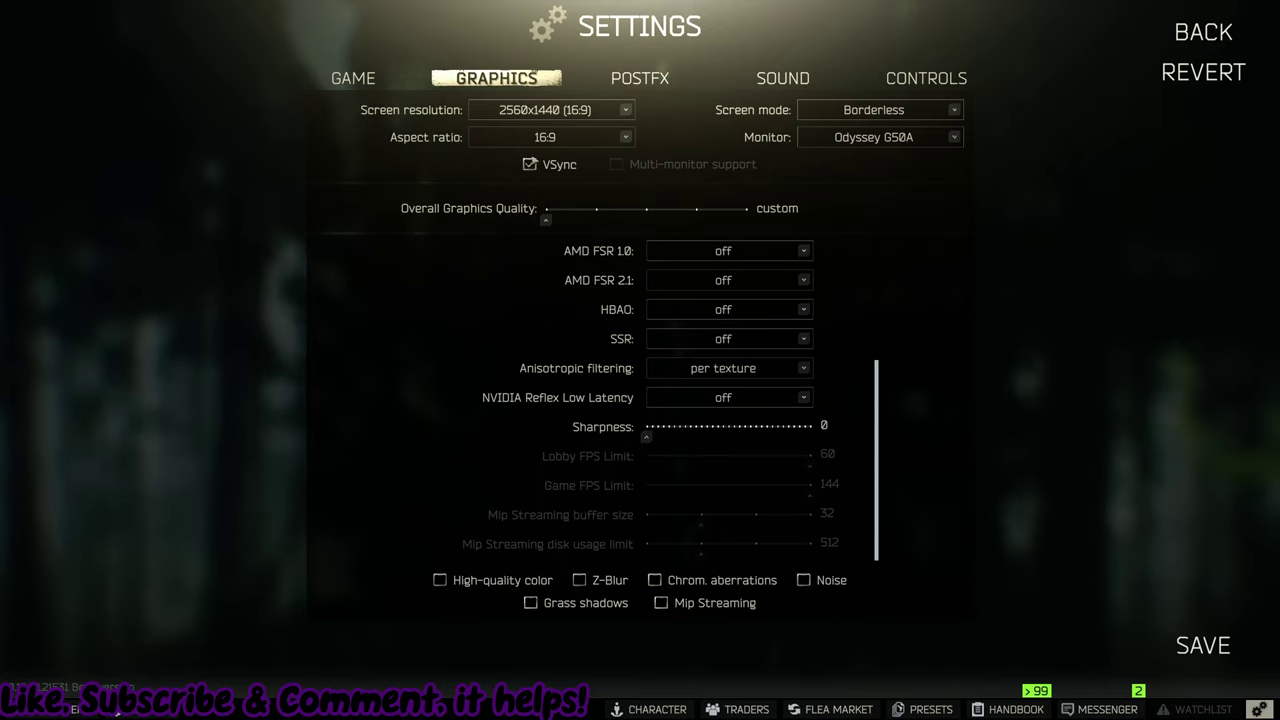
pyautogui.click(735, 397)
pyautogui.click(733, 456)
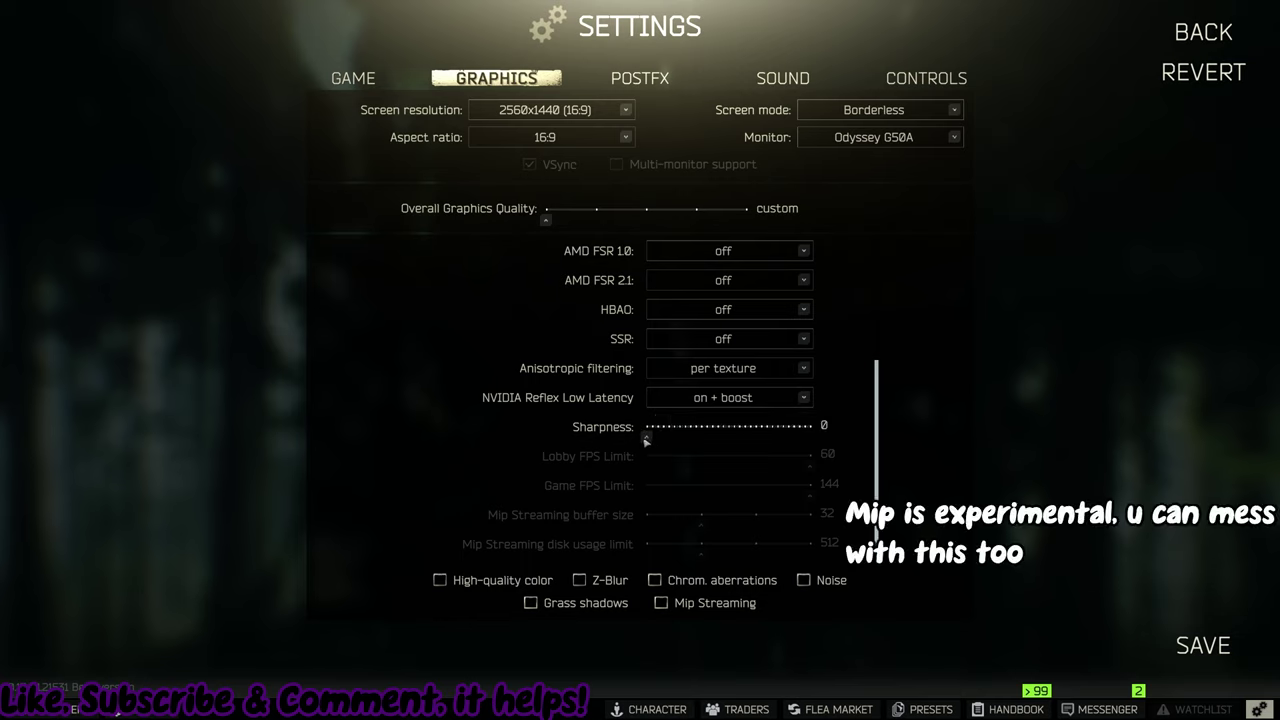
# Step: Review the PostFX settings and open the sound settings
pyautogui.click(640, 78)
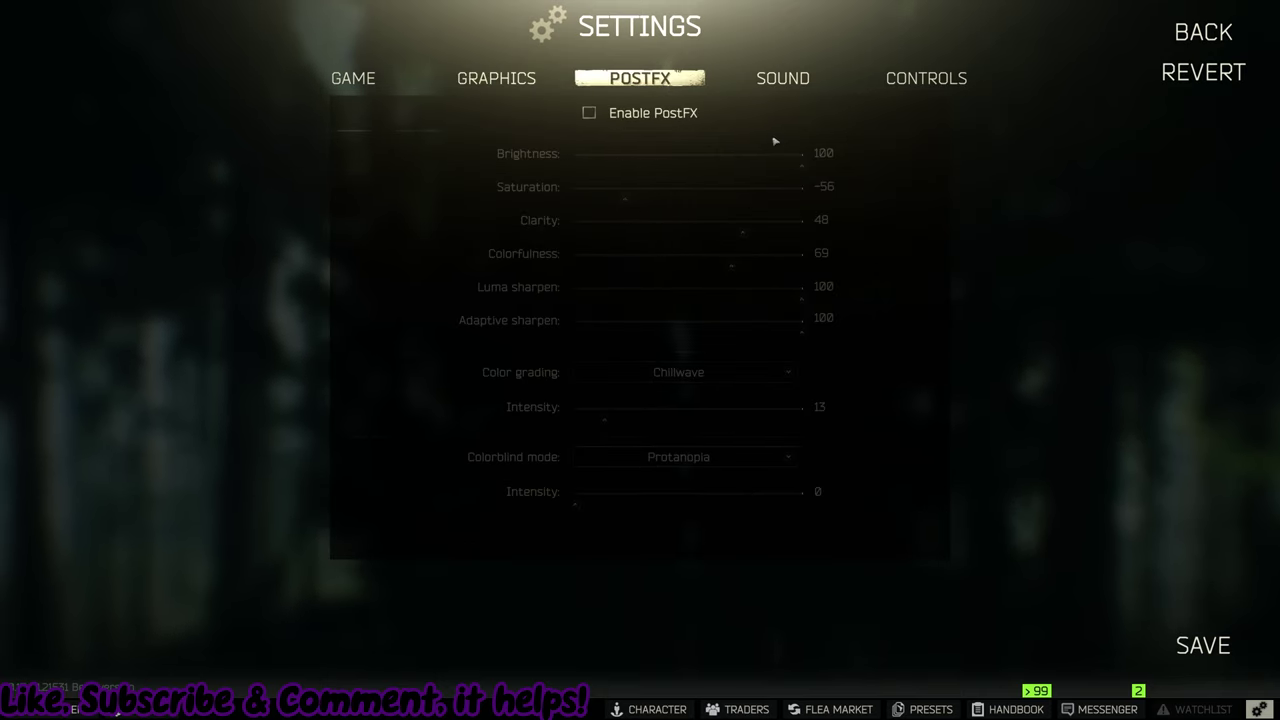
pyautogui.click(783, 78)
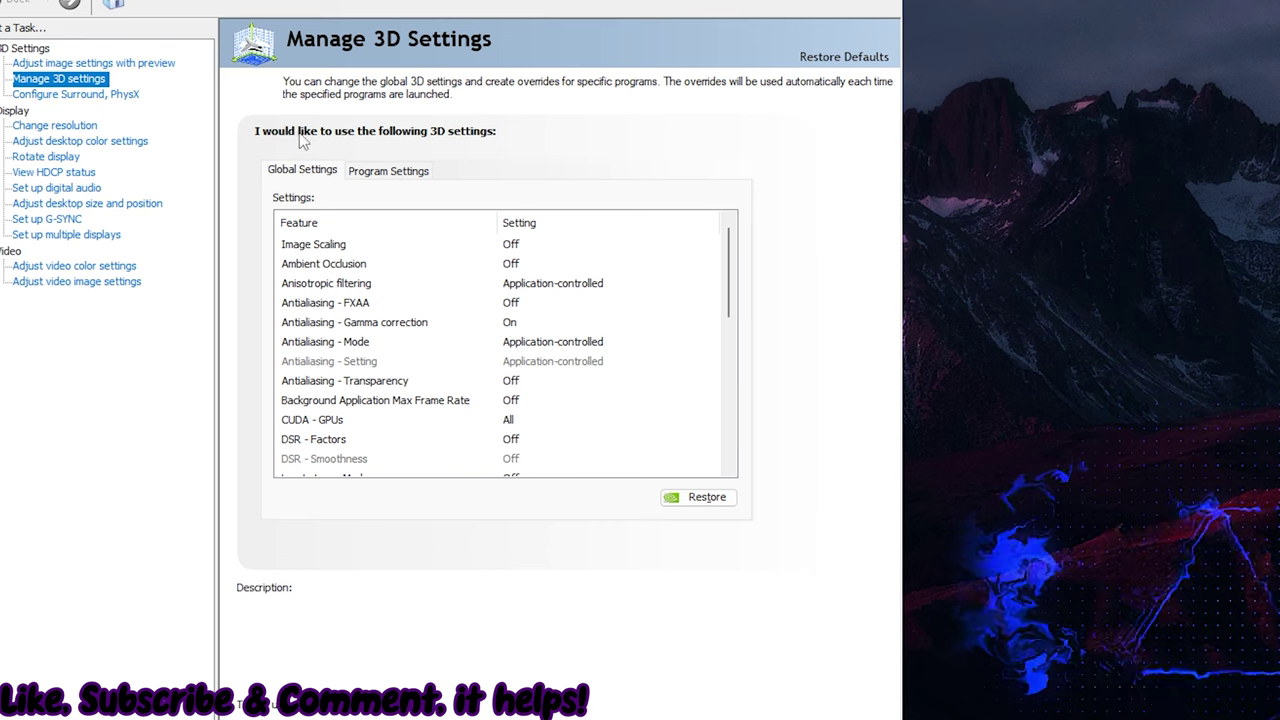
# Step: In the NVIDIA Control Panel's program settings for Escape From Tarkov, apply Image Scaling On with 50% sharpening
pyautogui.click(398, 171)
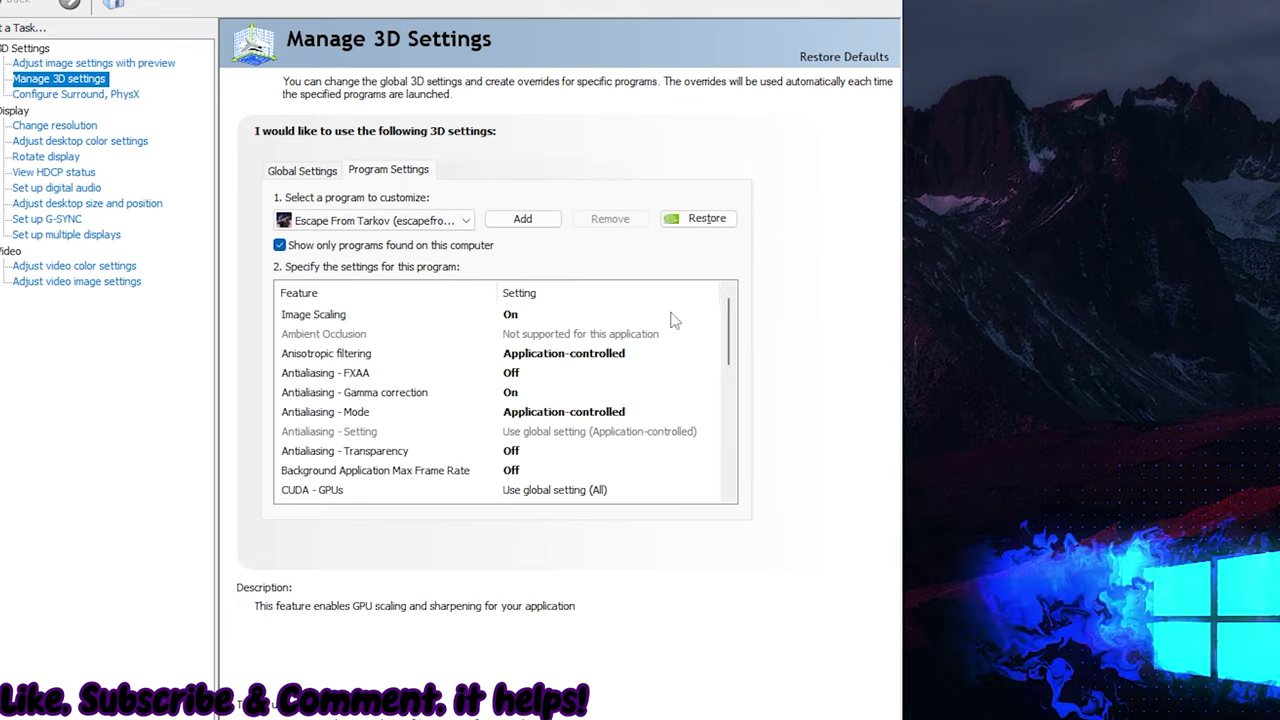
pyautogui.click(601, 314)
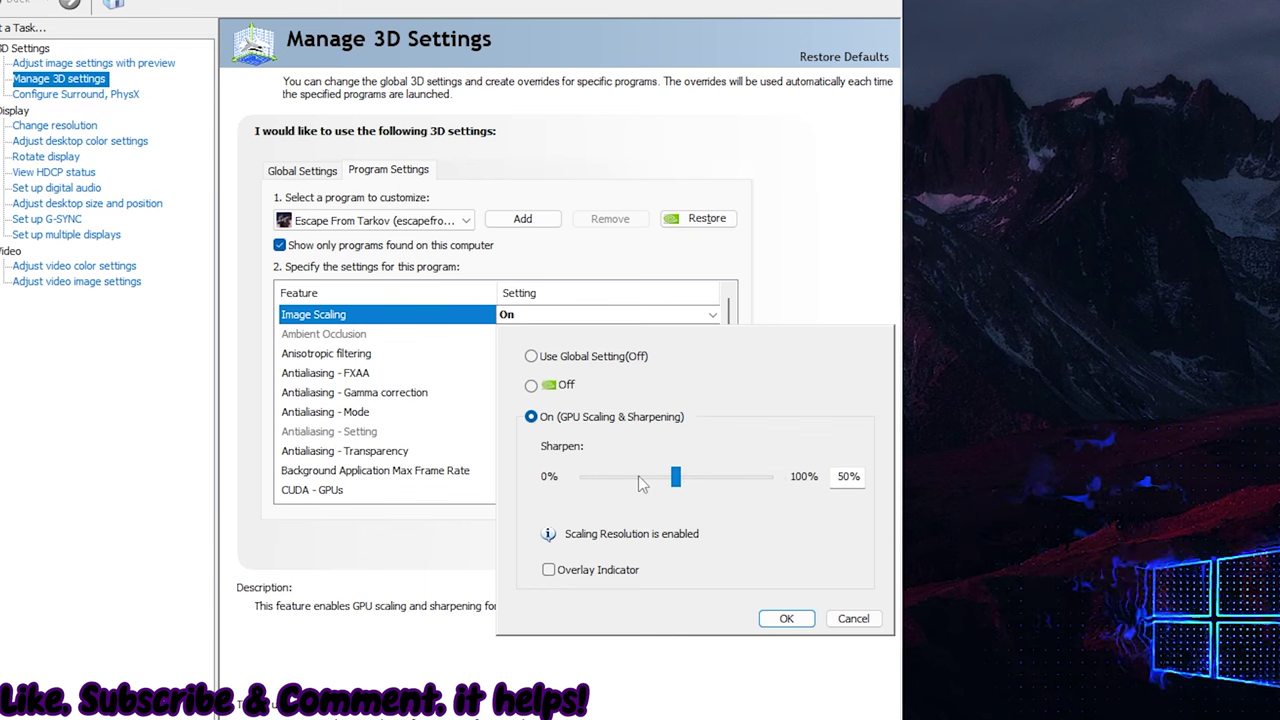
pyautogui.click(779, 619)
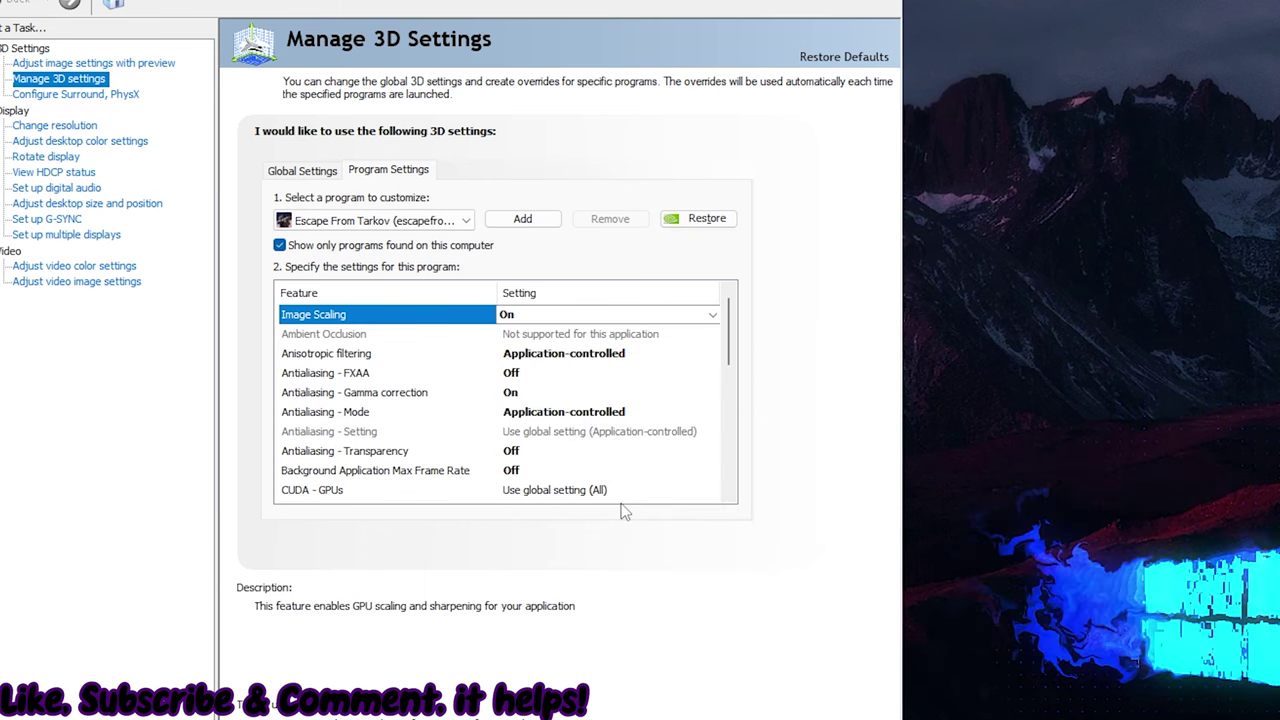
# Step: Examine the remaining 3D settings for Escape From Tarkov, including the OpenGL rendering GPU, power management and texture filtering entries
pyautogui.moveTo(733, 343); pyautogui.dragTo(733, 430)
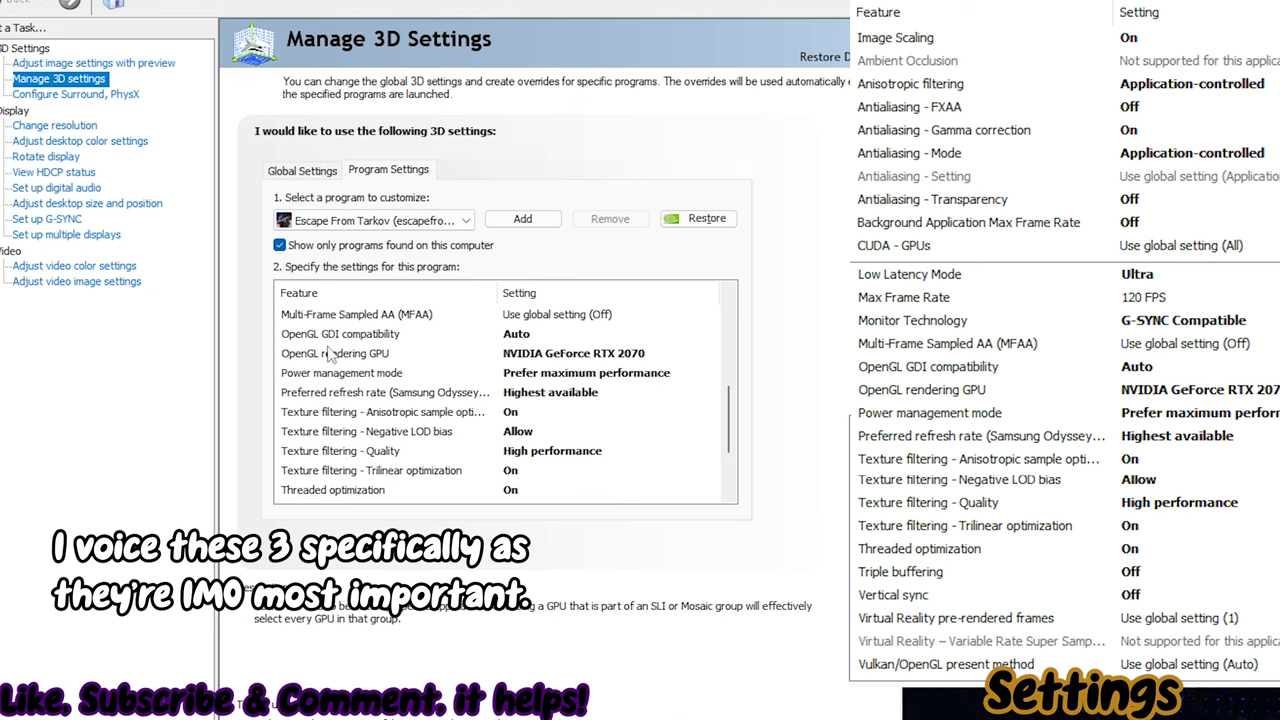
pyautogui.click(456, 350)
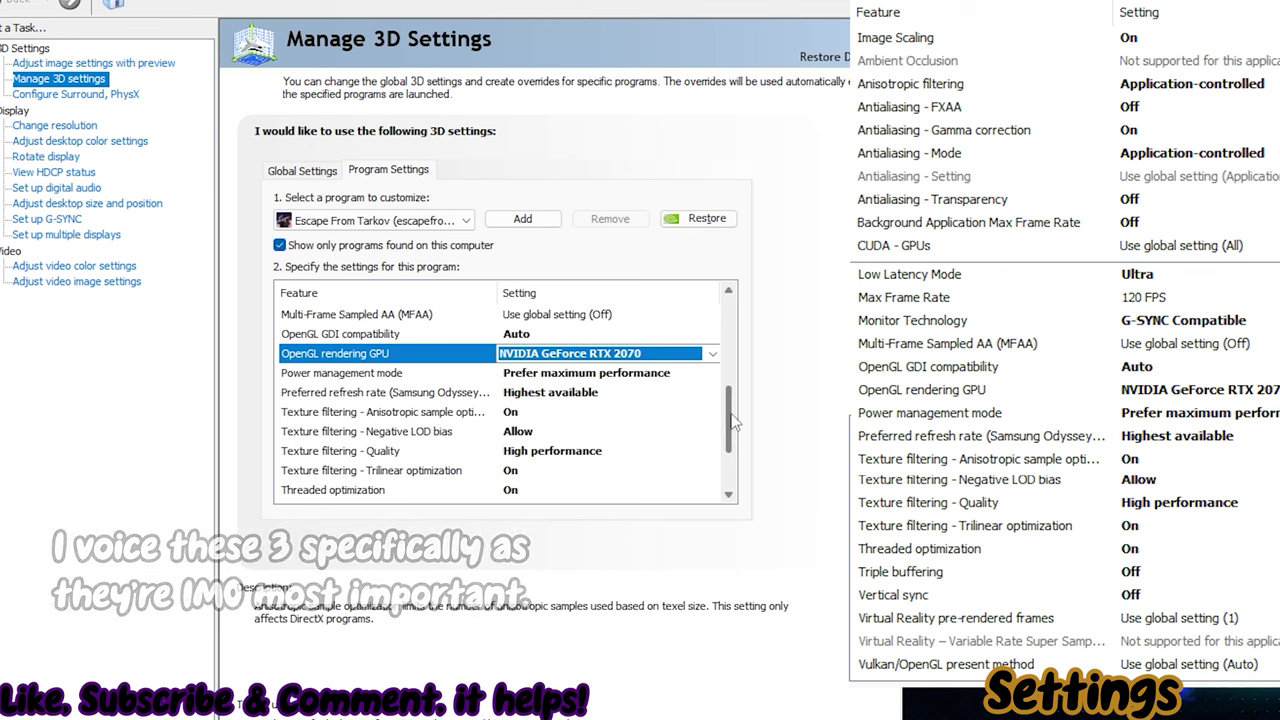
pyautogui.moveTo(731, 422); pyautogui.dragTo(733, 436)
pyautogui.moveTo(733, 436); pyautogui.dragTo(735, 448)
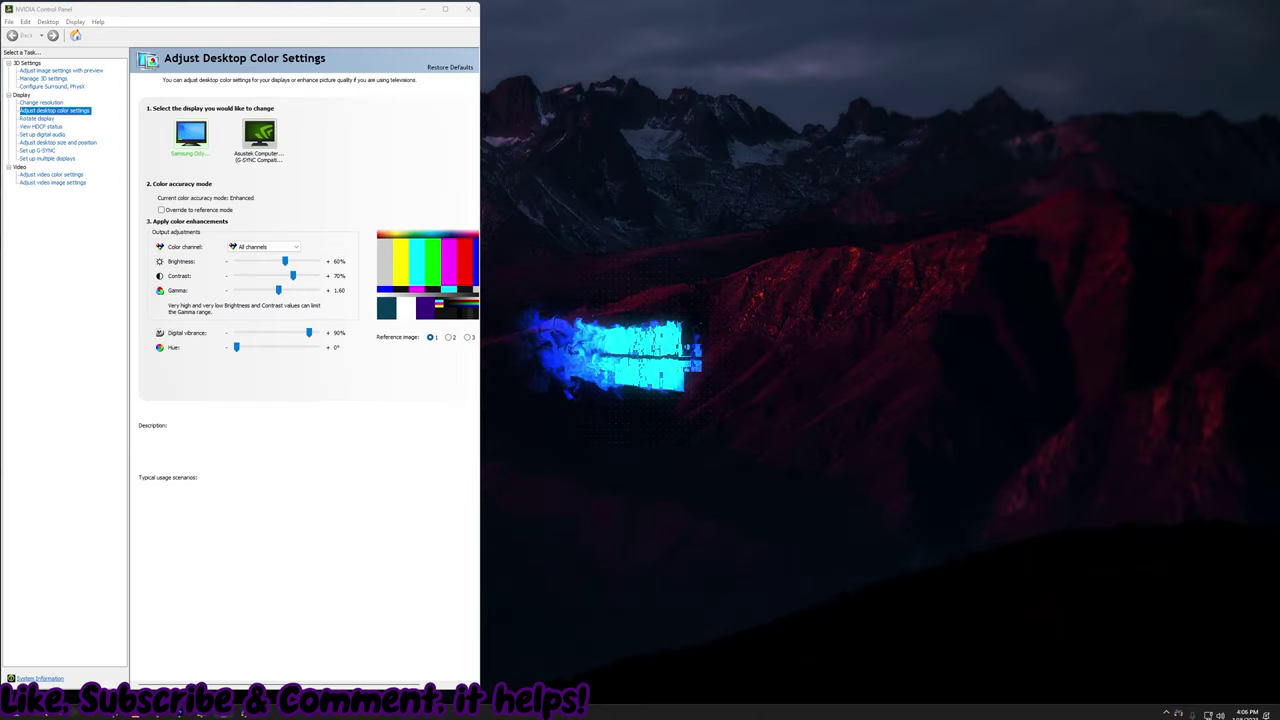
# Step: Search Windows for DTS, open DTS Sound Unbound and move its window onto the empty desktop area
pyautogui.click(65, 714)
pyautogui.write('DTS')
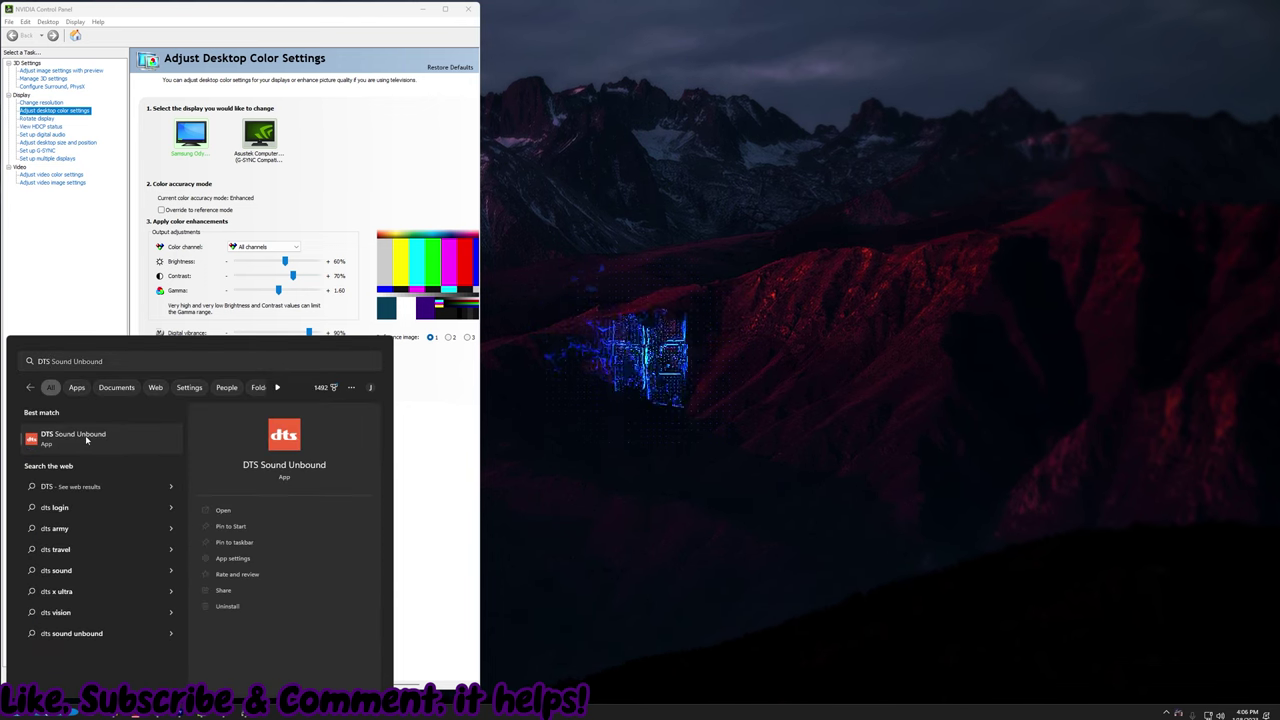
pyautogui.click(75, 360)
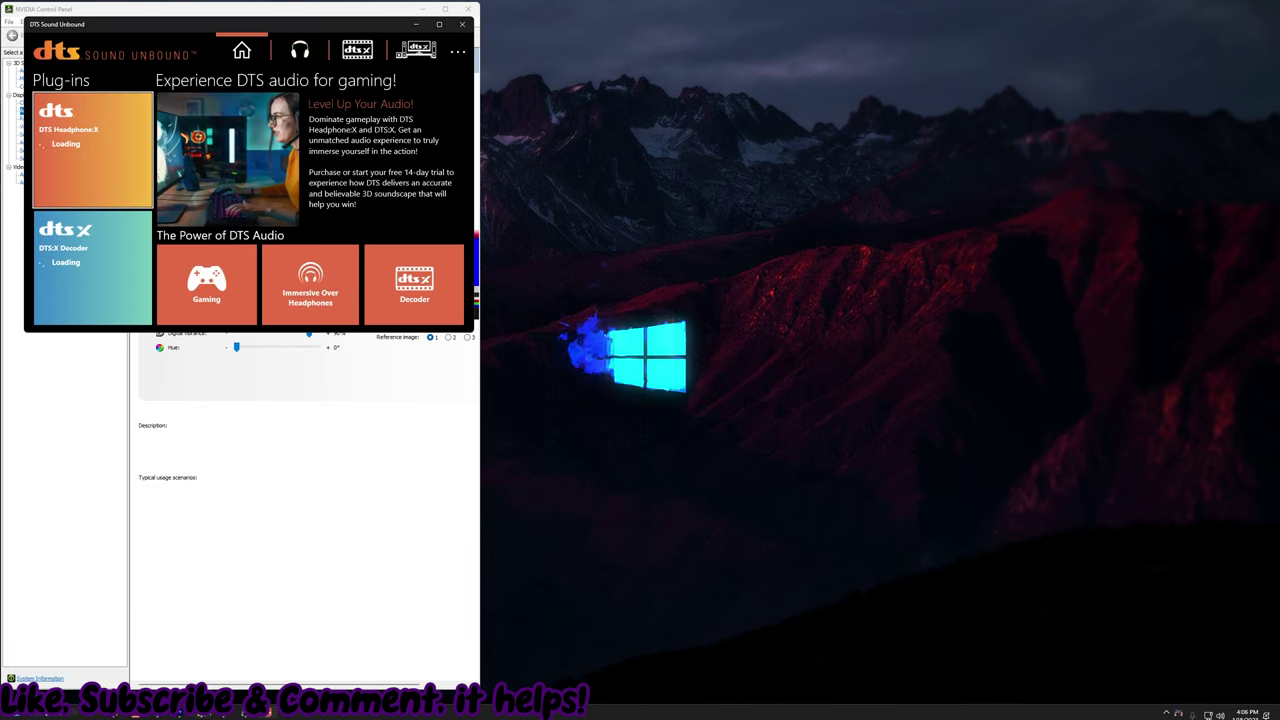
pyautogui.moveTo(181, 28); pyautogui.dragTo(861, 129)
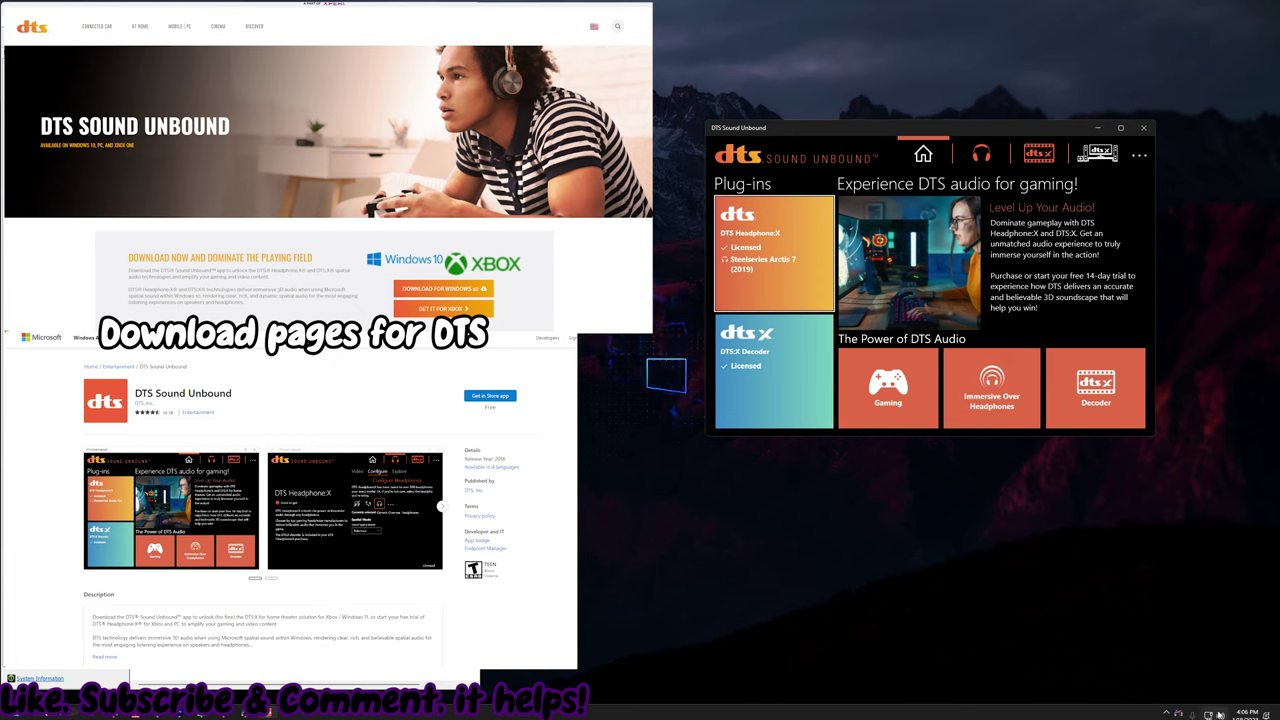
# Step: Open the Windows sound properties of the Headphones (Arctis 7 Game) output device and examine its output and enhancement settings
pyautogui.rightClick(1220, 714)
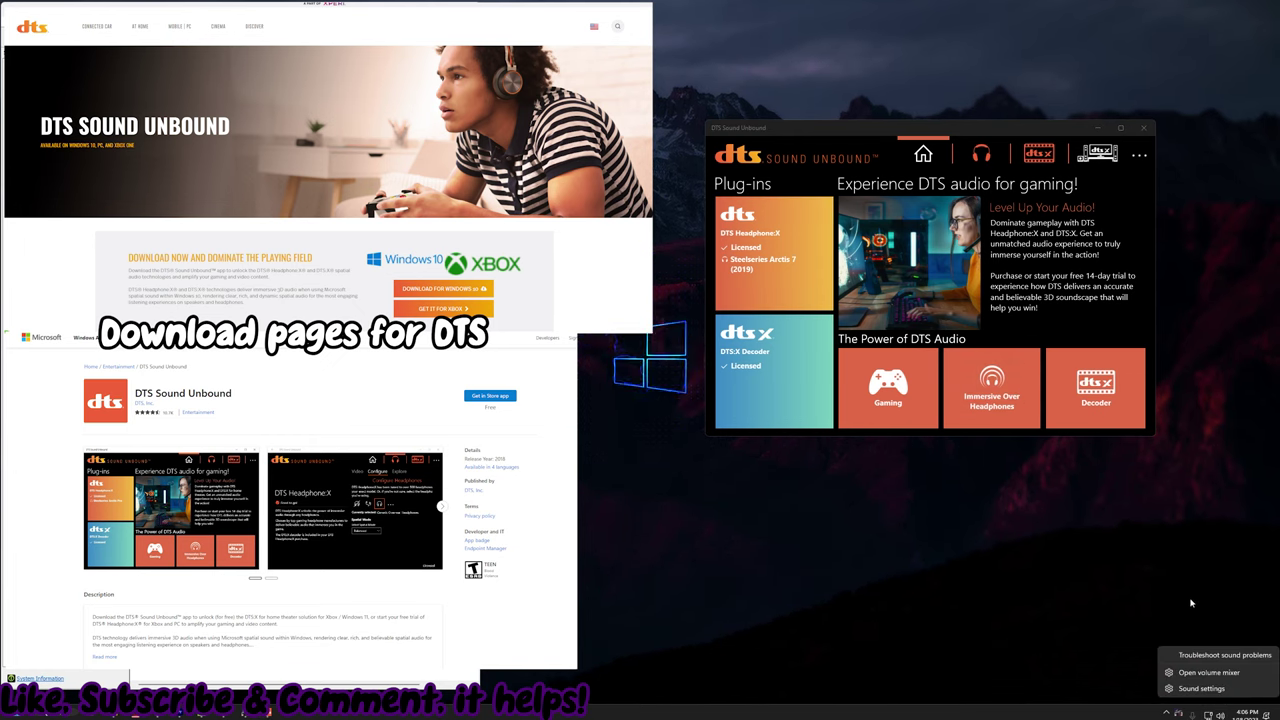
pyautogui.click(1220, 714)
pyautogui.click(1214, 714)
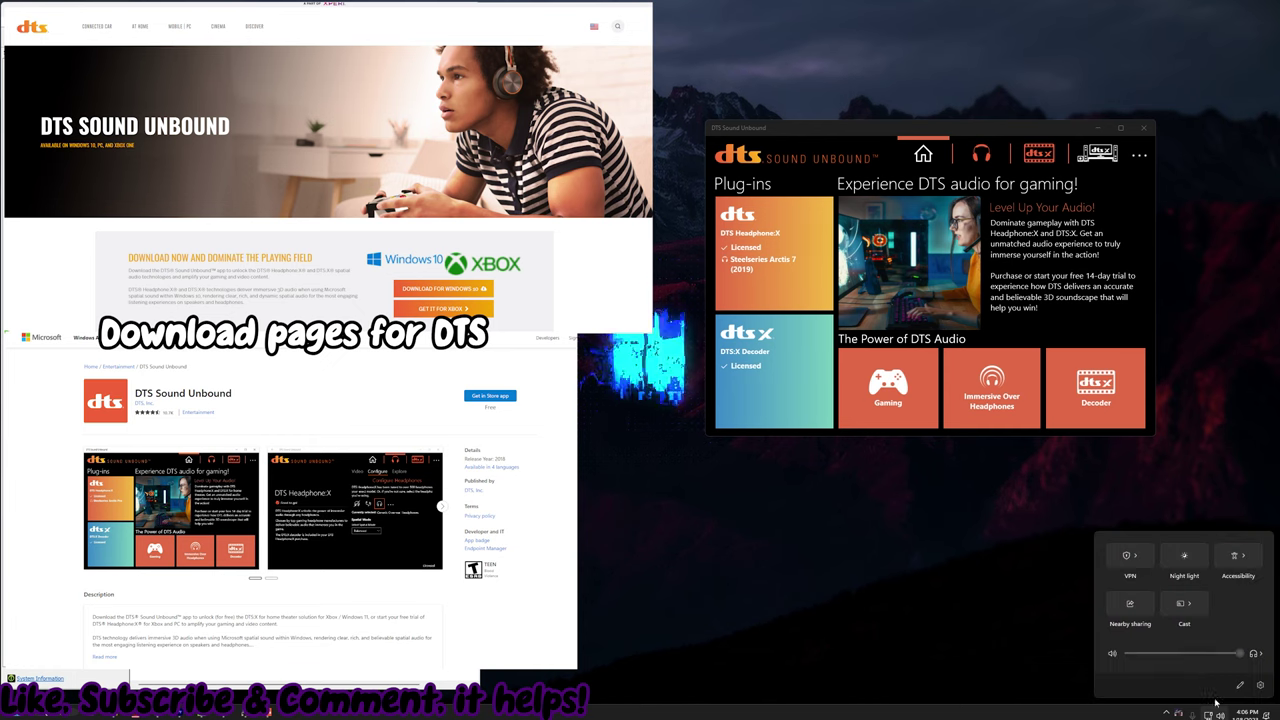
pyautogui.click(1255, 653)
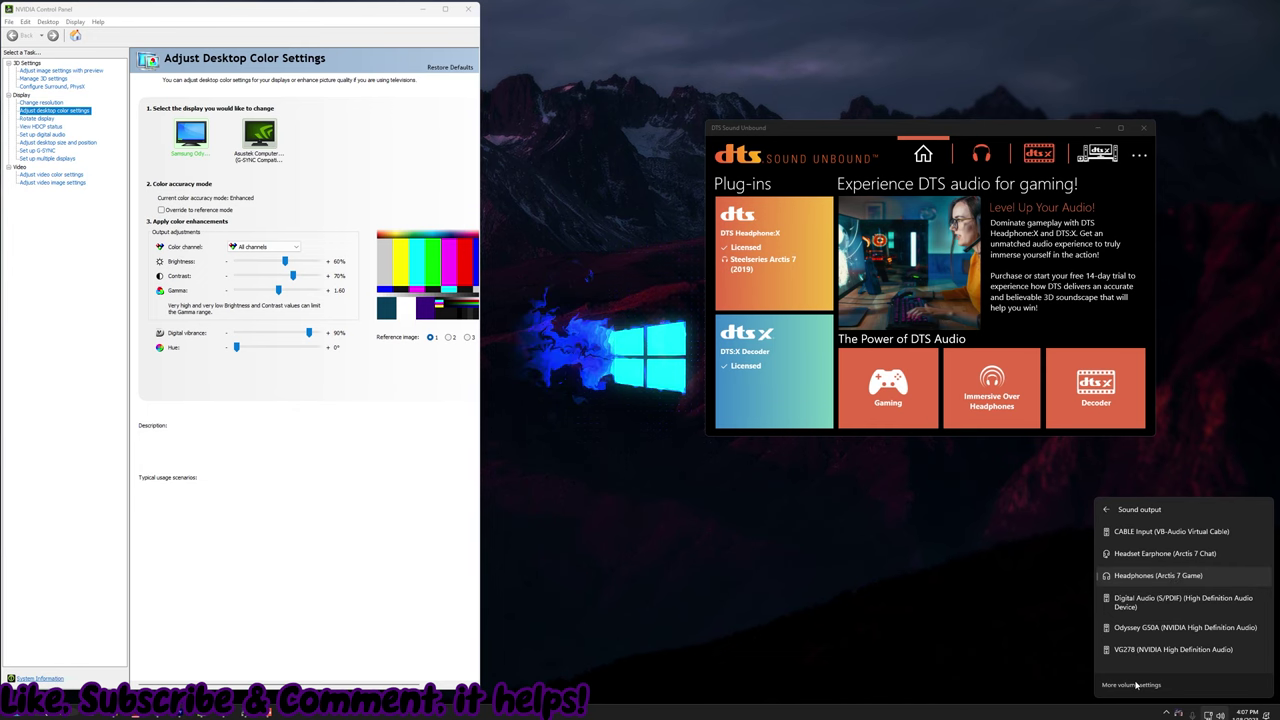
pyautogui.click(1131, 685)
pyautogui.moveTo(400, 143); pyautogui.dragTo(789, 175)
pyautogui.click(1075, 341)
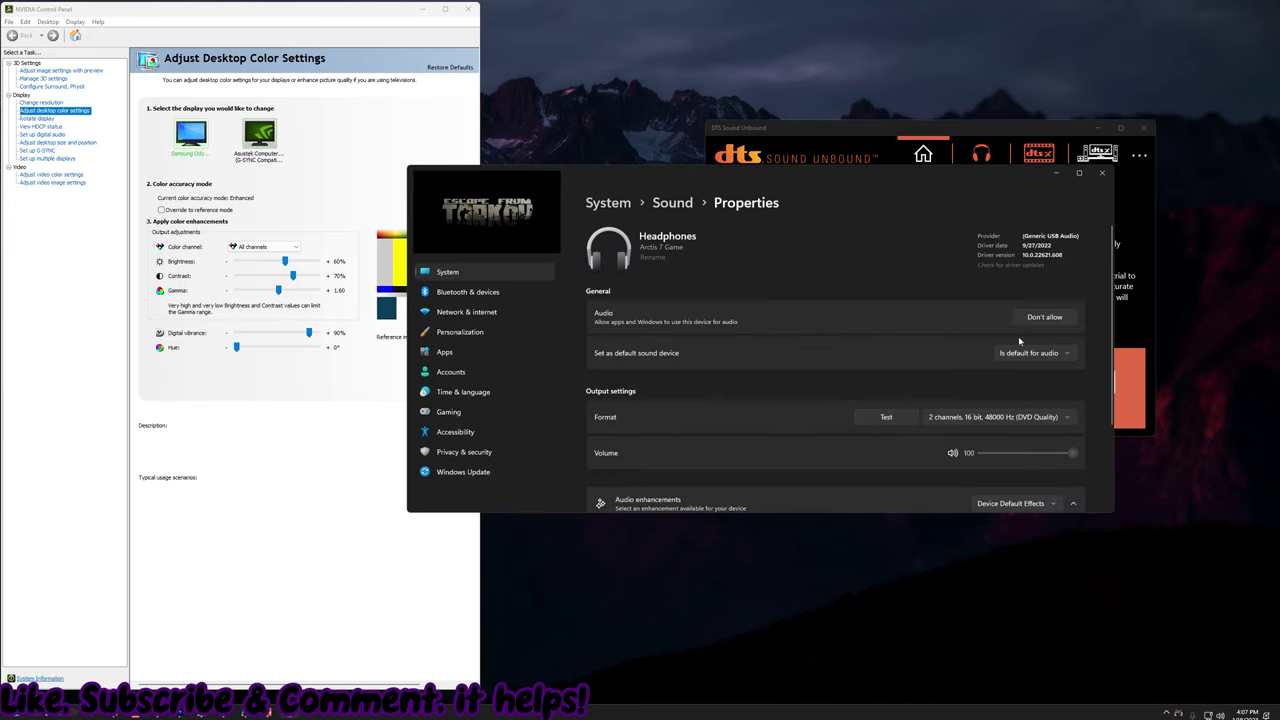
pyautogui.scroll(-2, 910, 350)
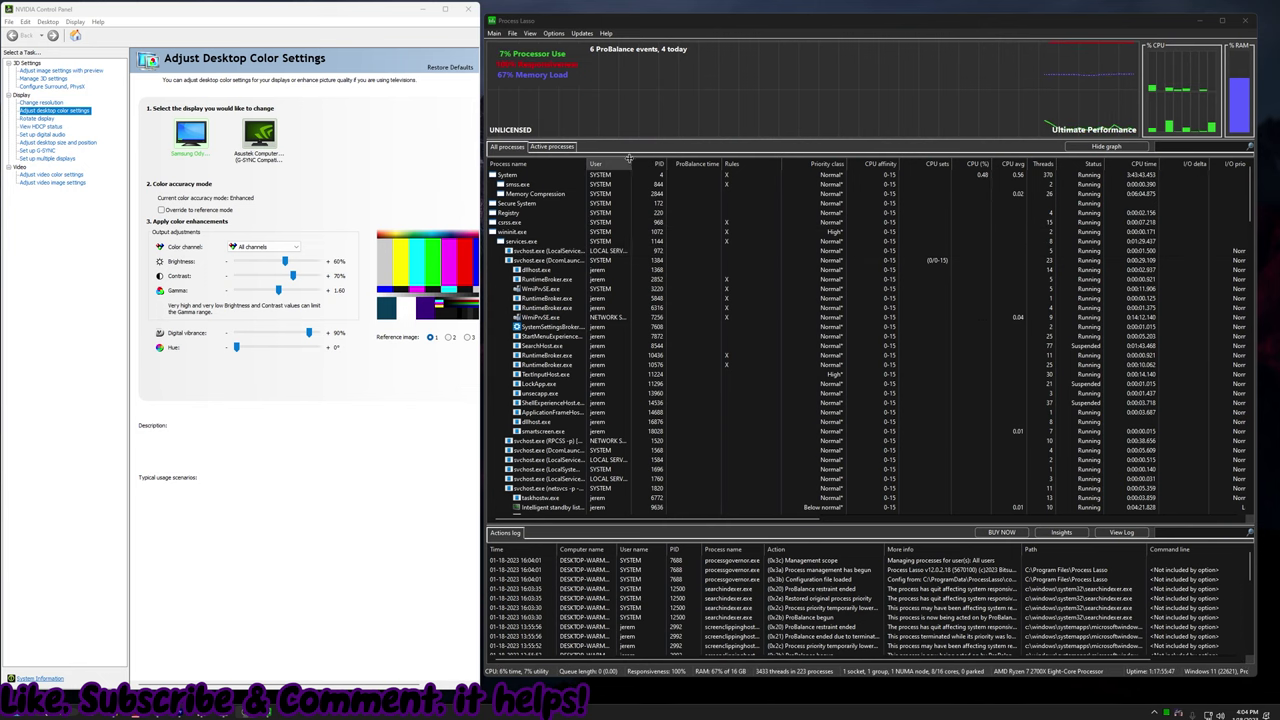
# Step: In Process Lasso, set the CPU priority of EscapeFromTarkov.exe to always High
pyautogui.click(199, 716)
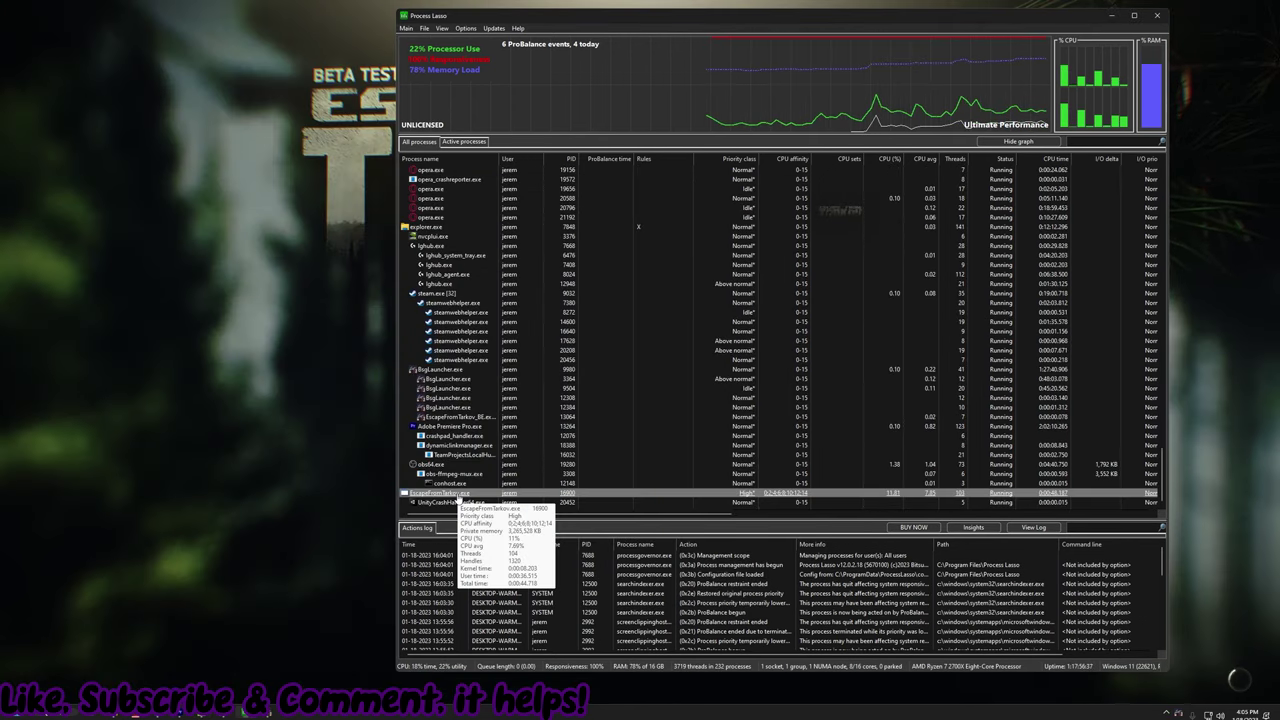
pyautogui.rightClick(460, 494)
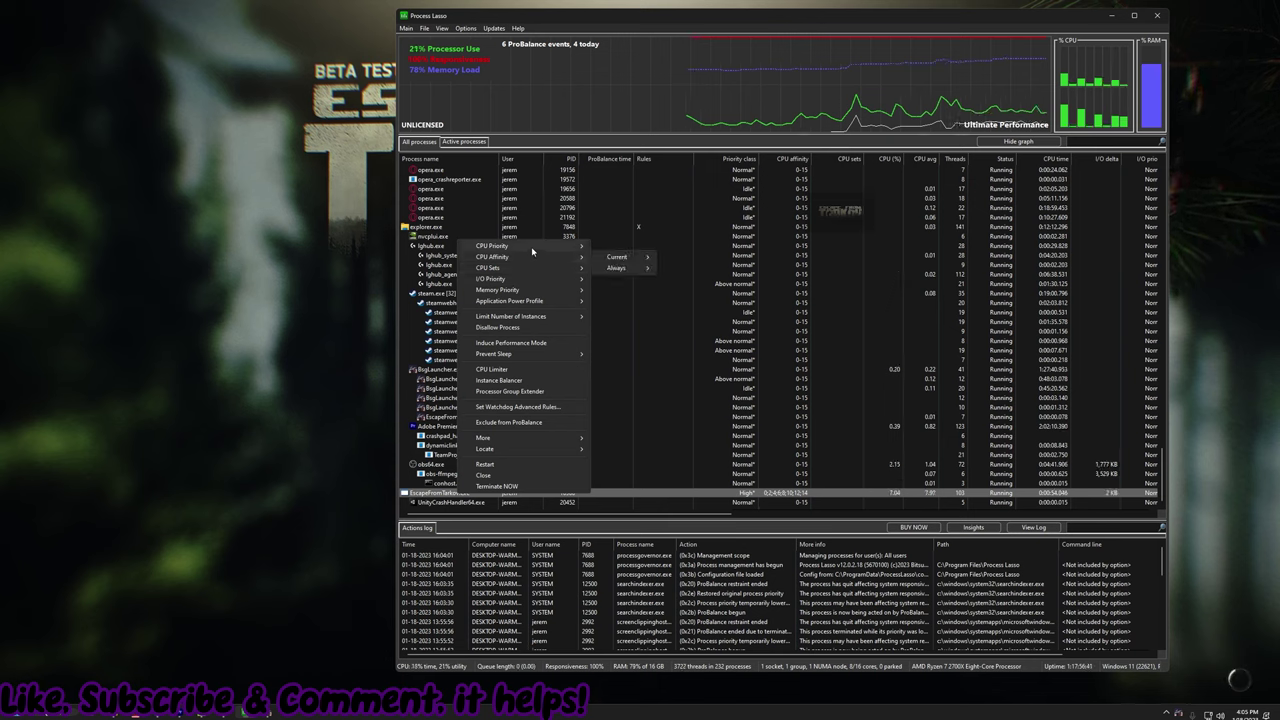
pyautogui.moveTo(532, 250)
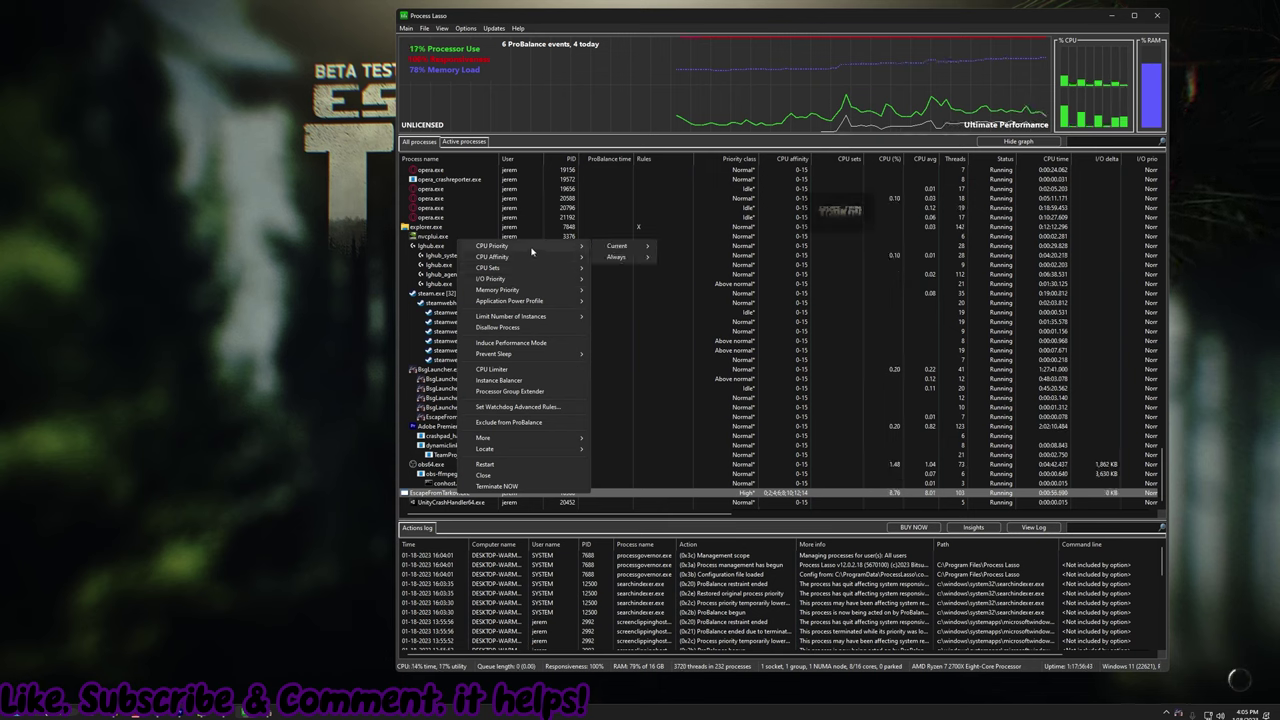
pyautogui.moveTo(636, 258)
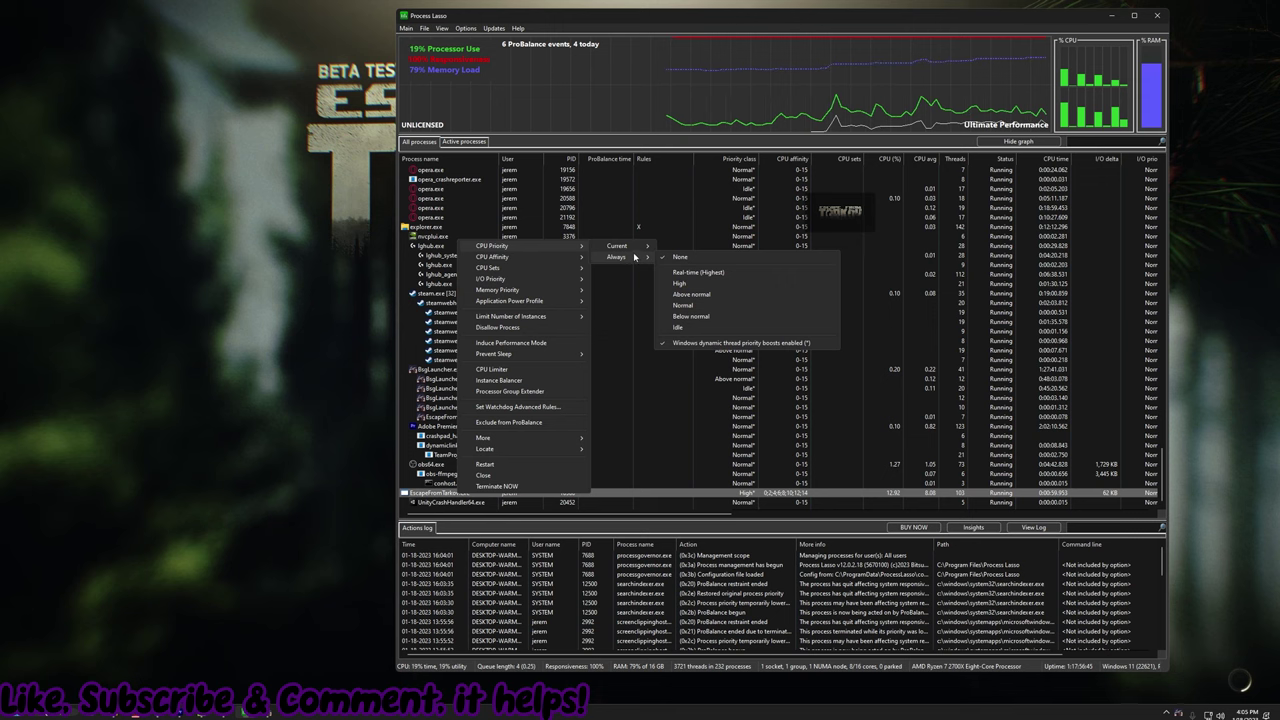
pyautogui.click(682, 285)
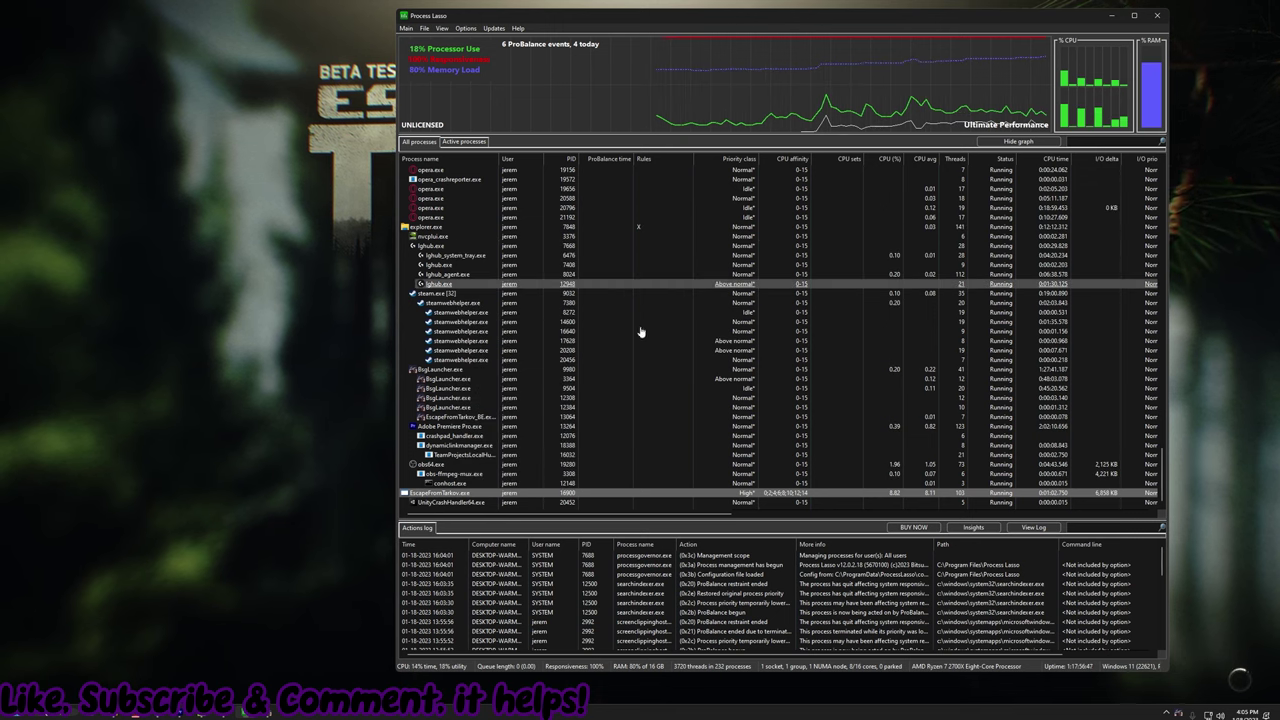
# Step: Set the CPU affinity of EscapeFromTarkov.exe to always use Disable SMT
pyautogui.rightClick(458, 492)
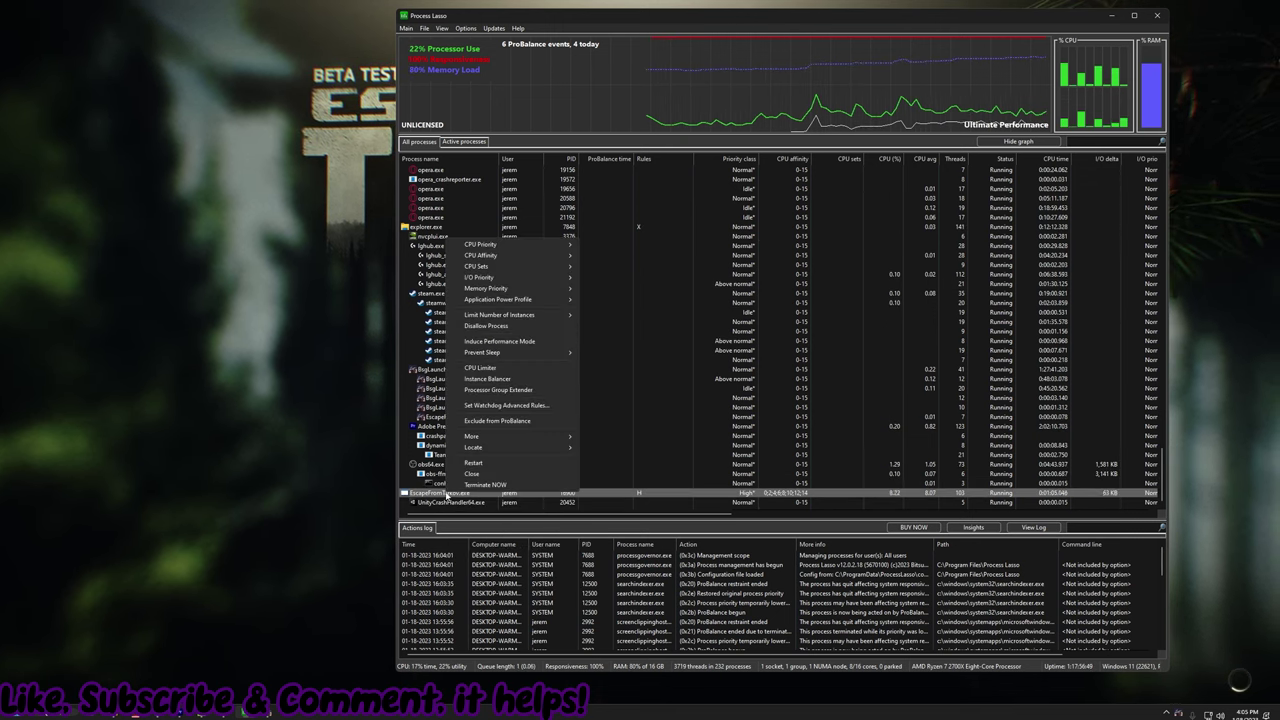
pyautogui.moveTo(528, 256)
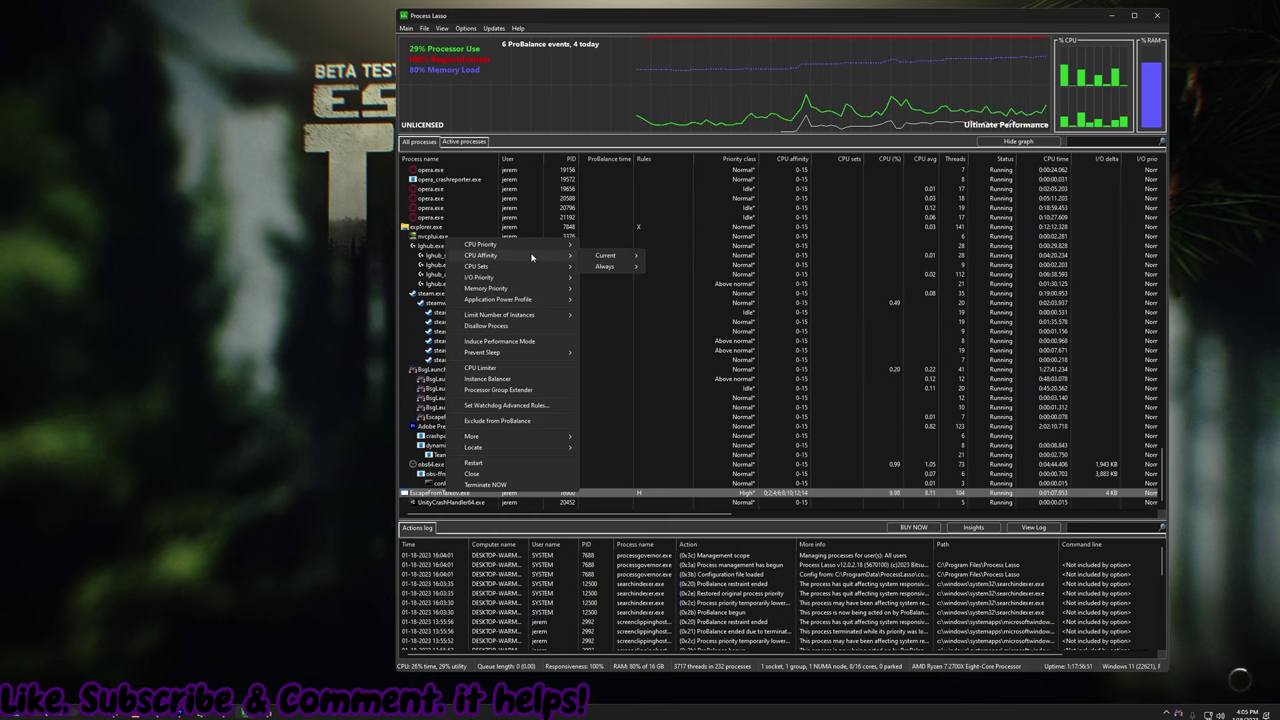
pyautogui.moveTo(620, 268)
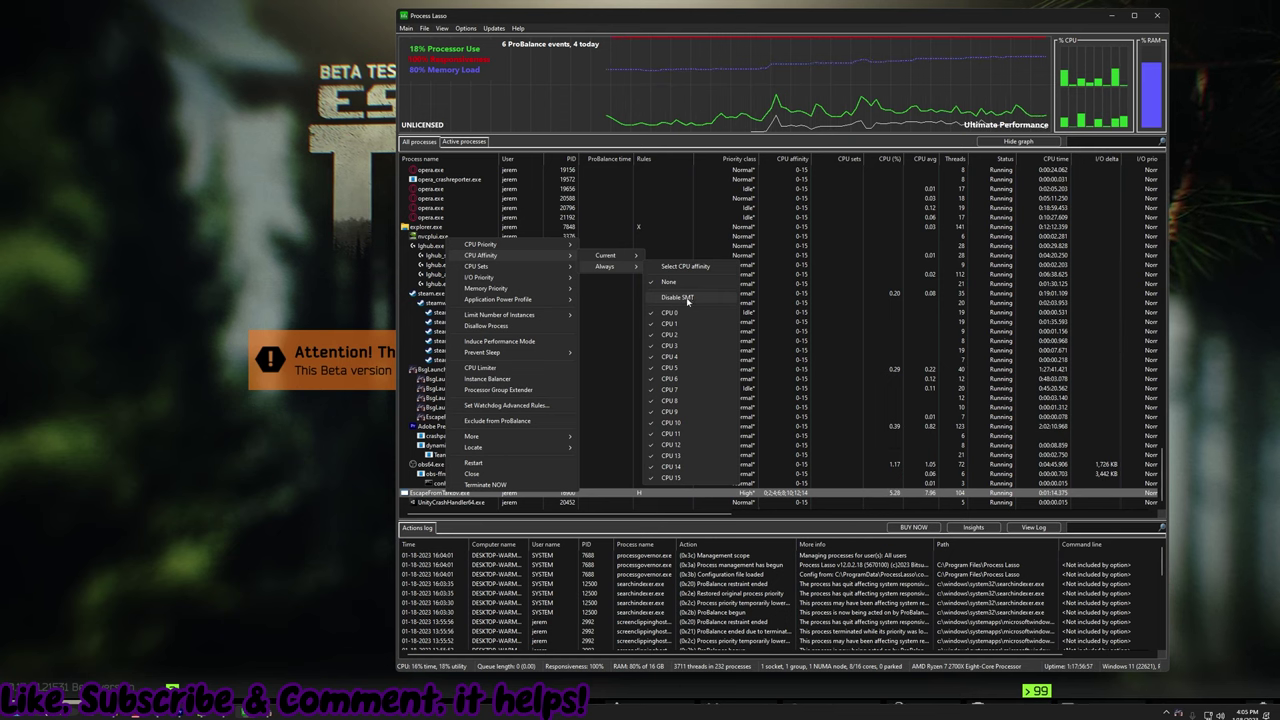
pyautogui.click(688, 298)
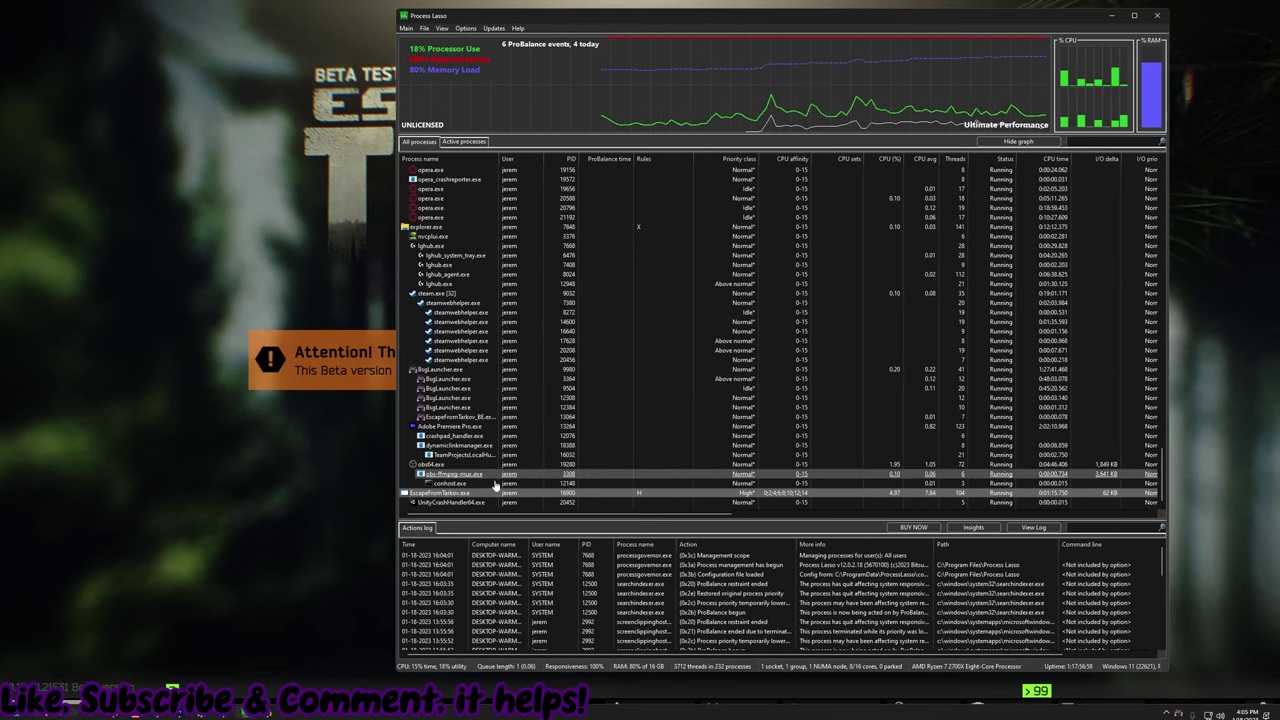
pyautogui.rightClick(459, 497)
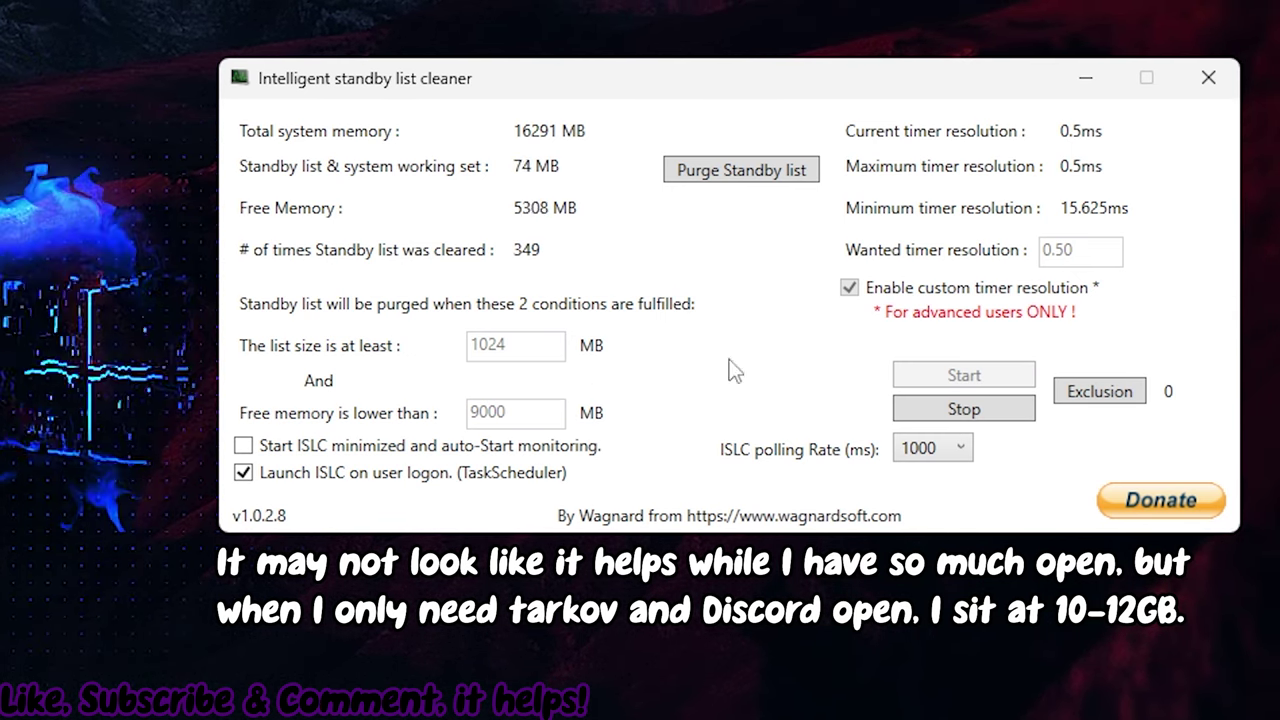
# Step: In Intelligent standby list cleaner, stop and restart the monitoring with the existing purge and timer settings, and purge the standby list
pyautogui.click(963, 408)
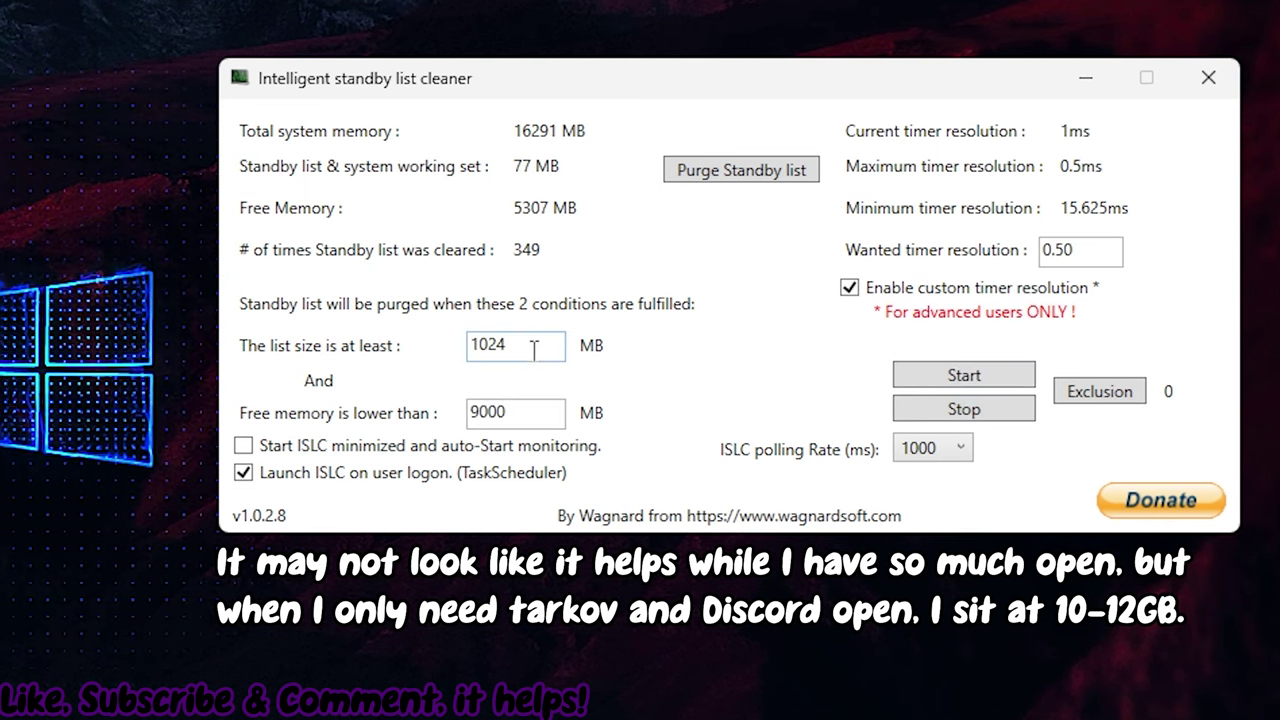
pyautogui.doubleClick(517, 410)
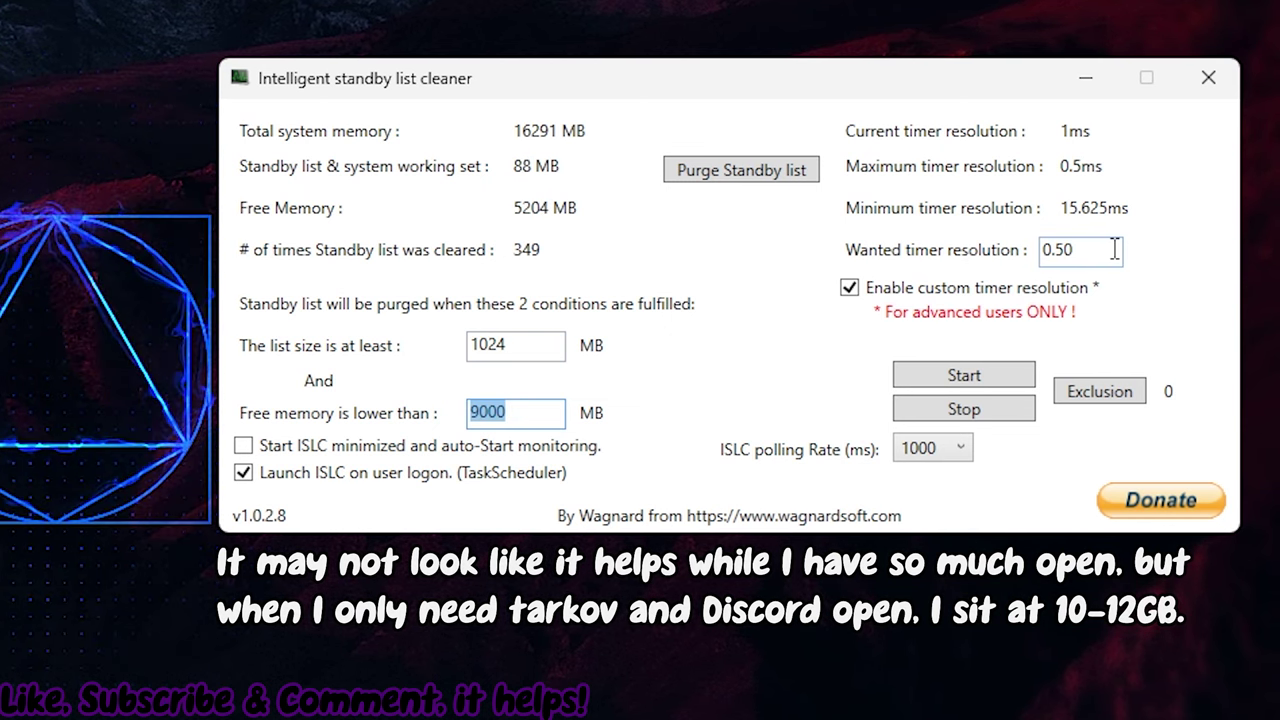
pyautogui.click(940, 378)
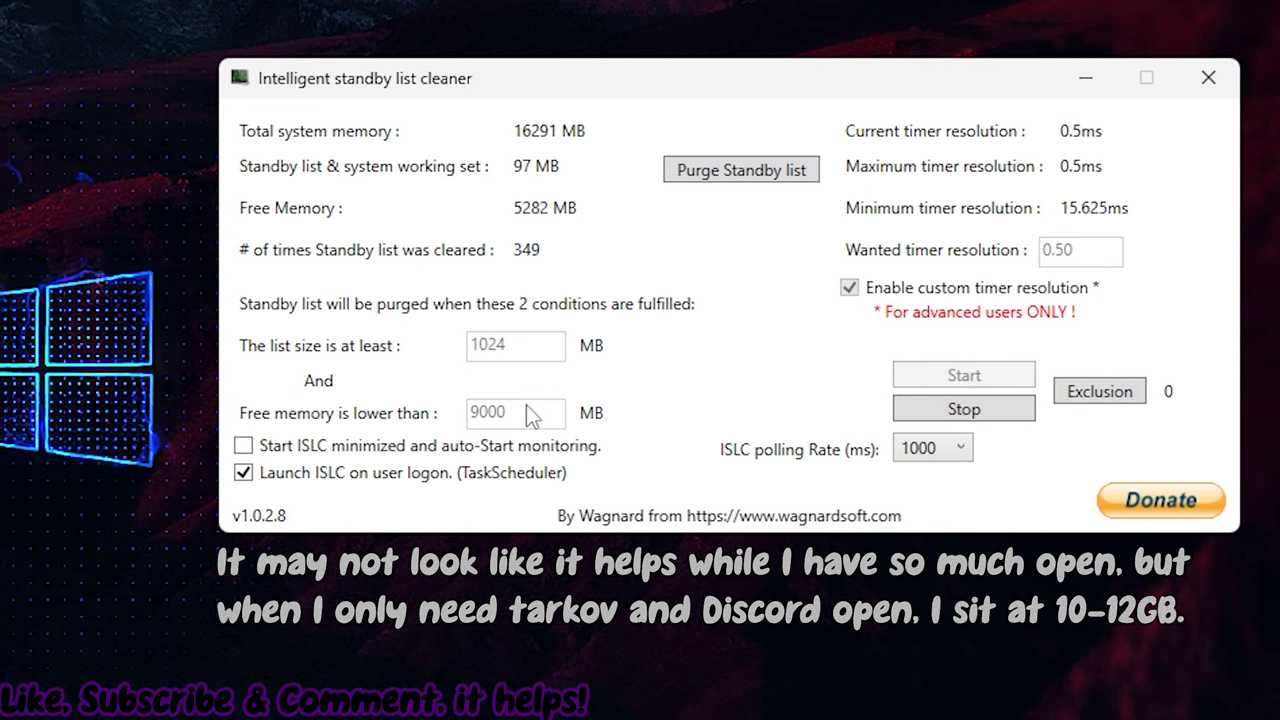
pyautogui.click(772, 180)
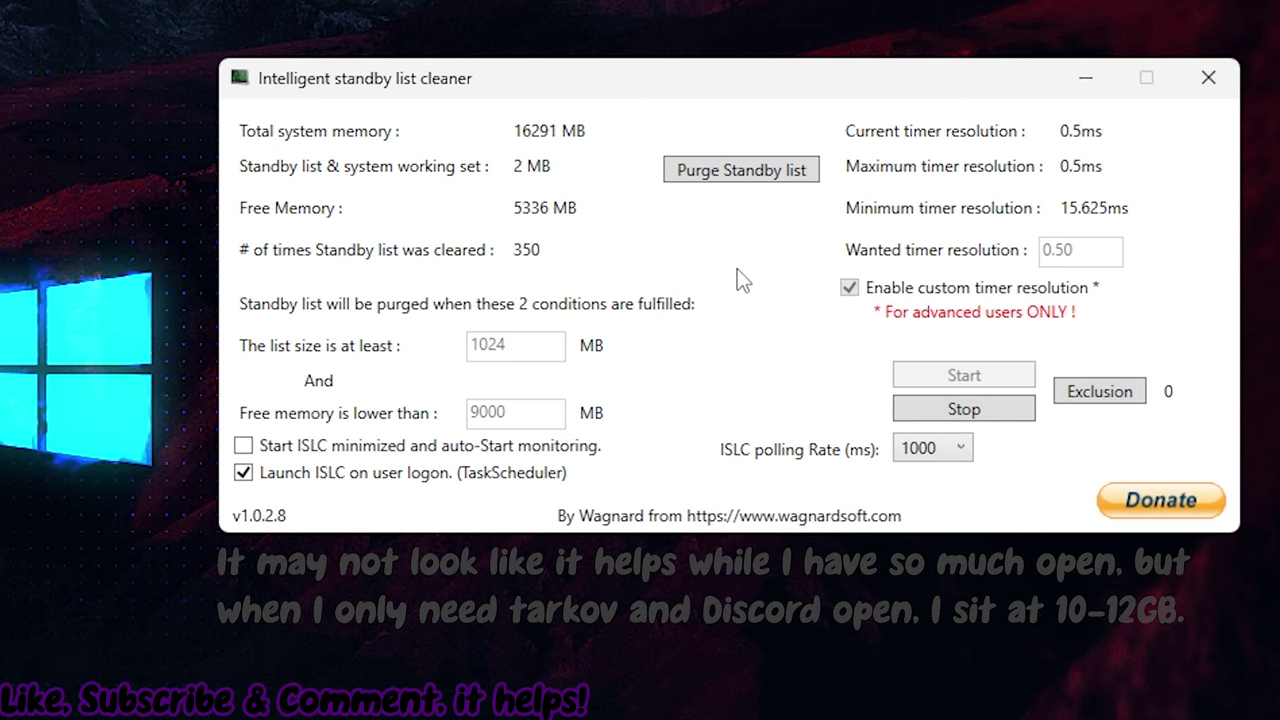